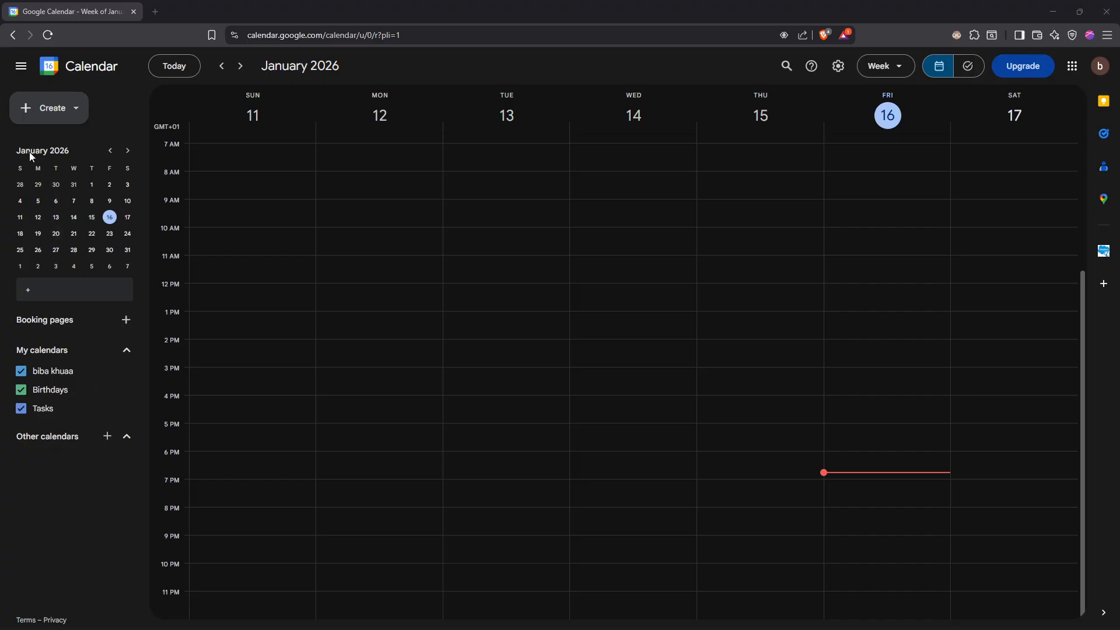
# Examine the sidebar's mini month calendar, people search, booking page setup and the options for adding other calendars.
pyautogui.click(120, 151)
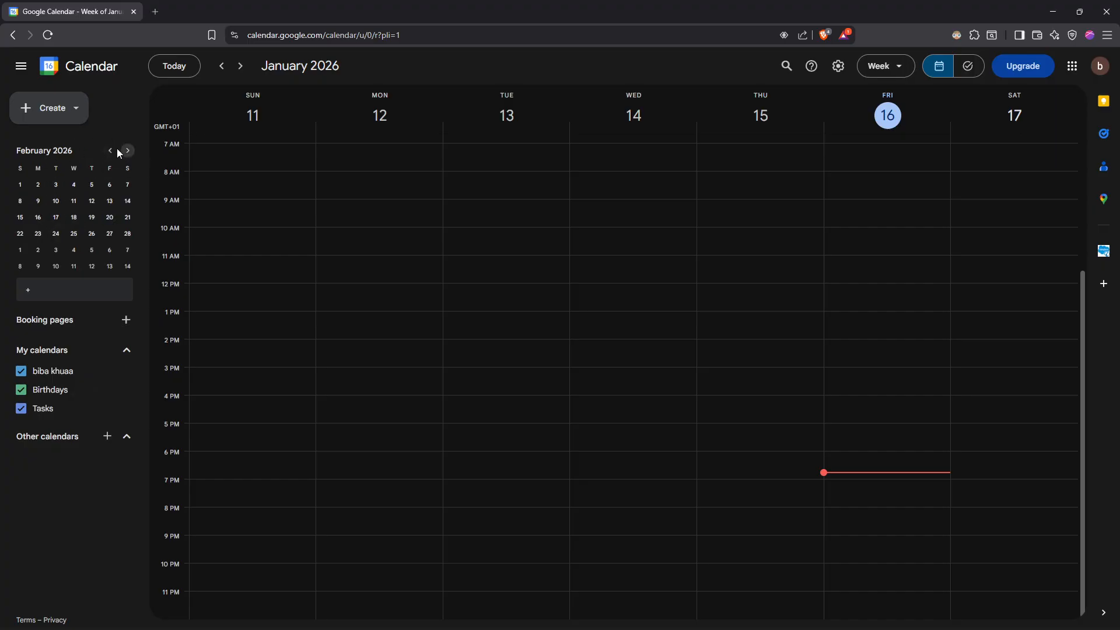
pyautogui.click(111, 151)
pyautogui.click(70, 290)
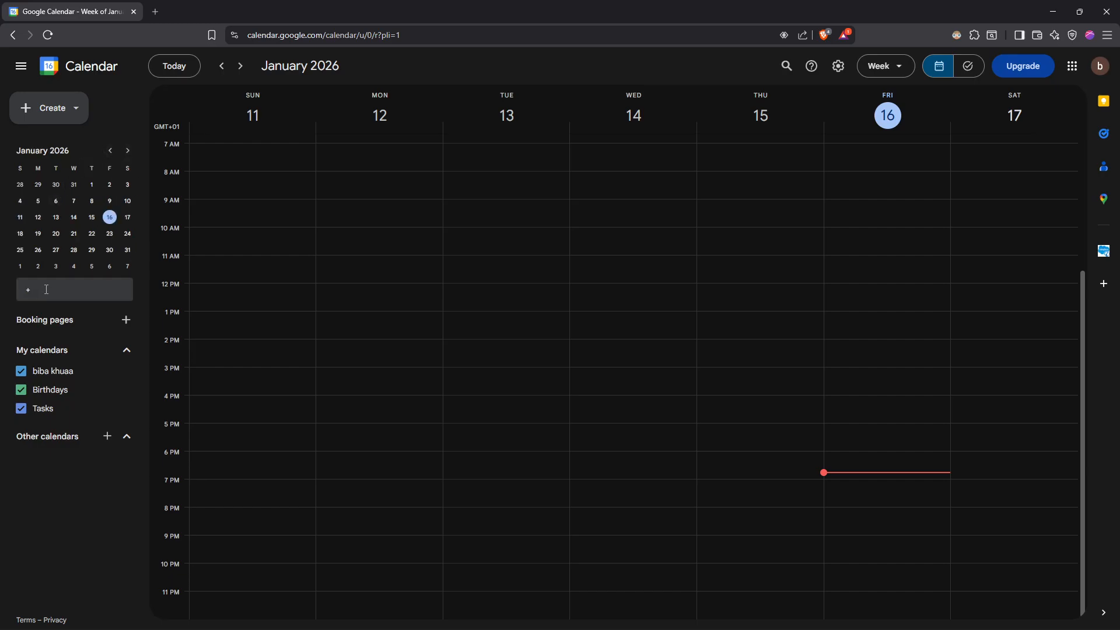
pyautogui.click(103, 415)
pyautogui.click(66, 293)
pyautogui.click(68, 440)
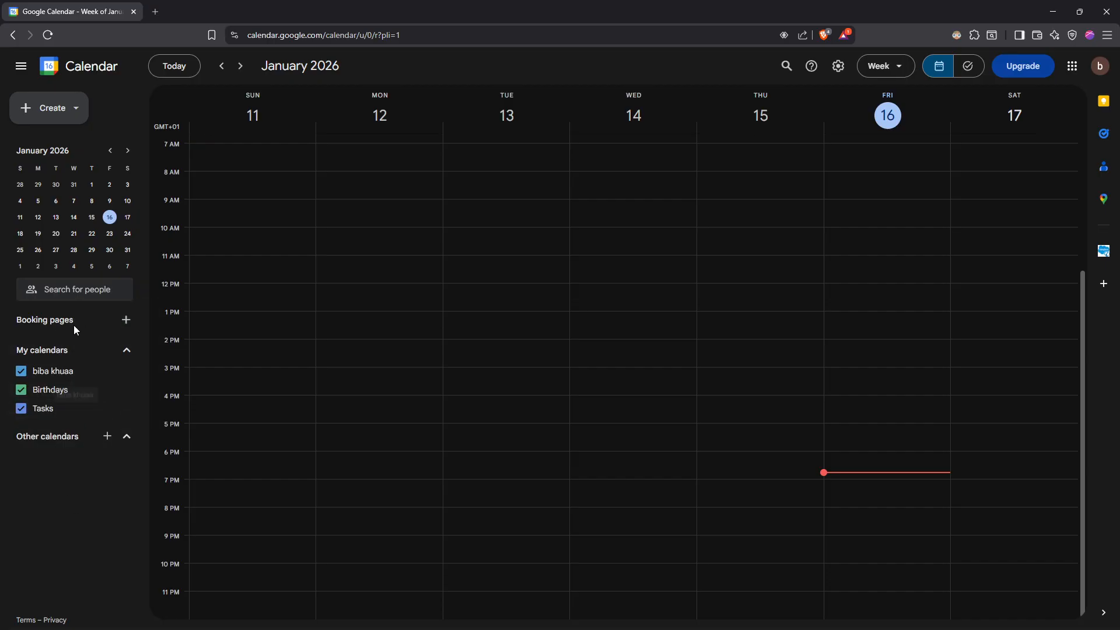
pyautogui.click(126, 320)
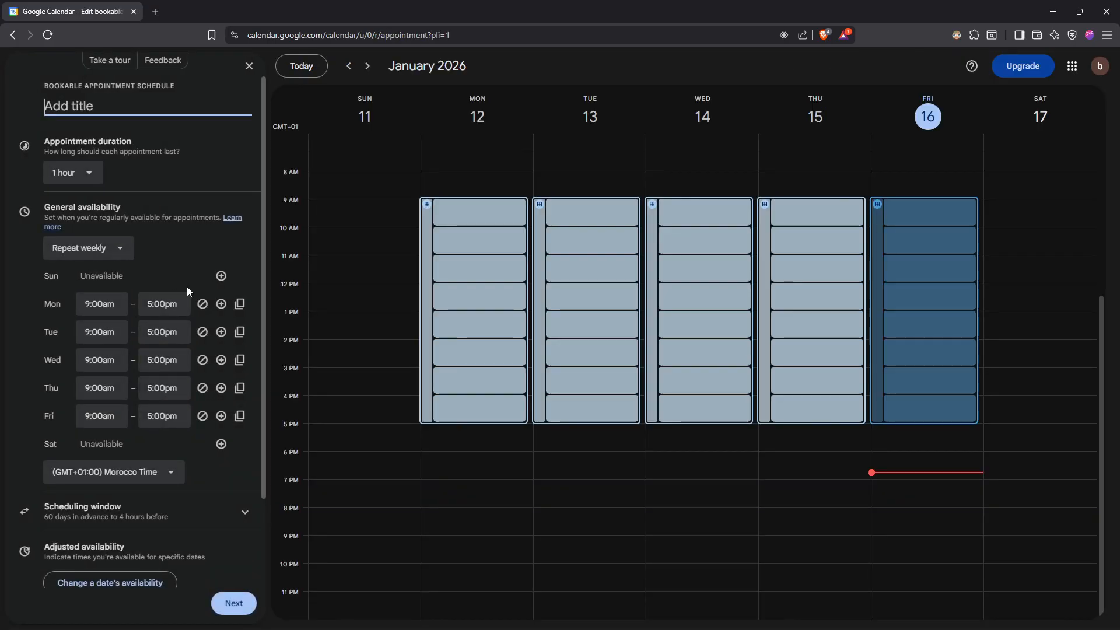
pyautogui.hotkey('alt', 'Left')
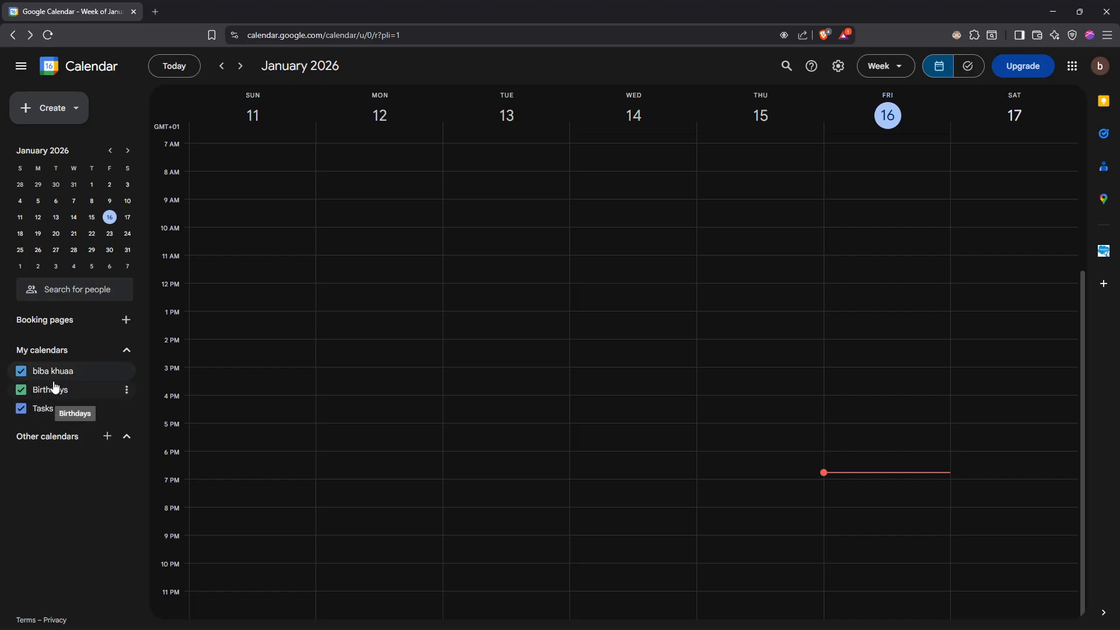
pyautogui.click(107, 436)
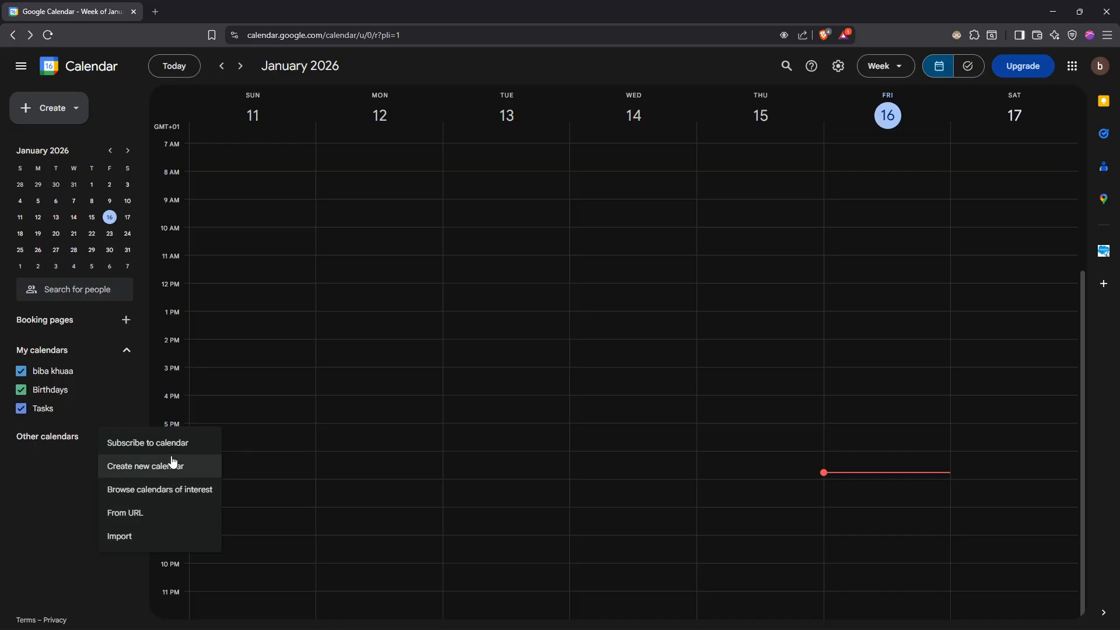
pyautogui.click(85, 480)
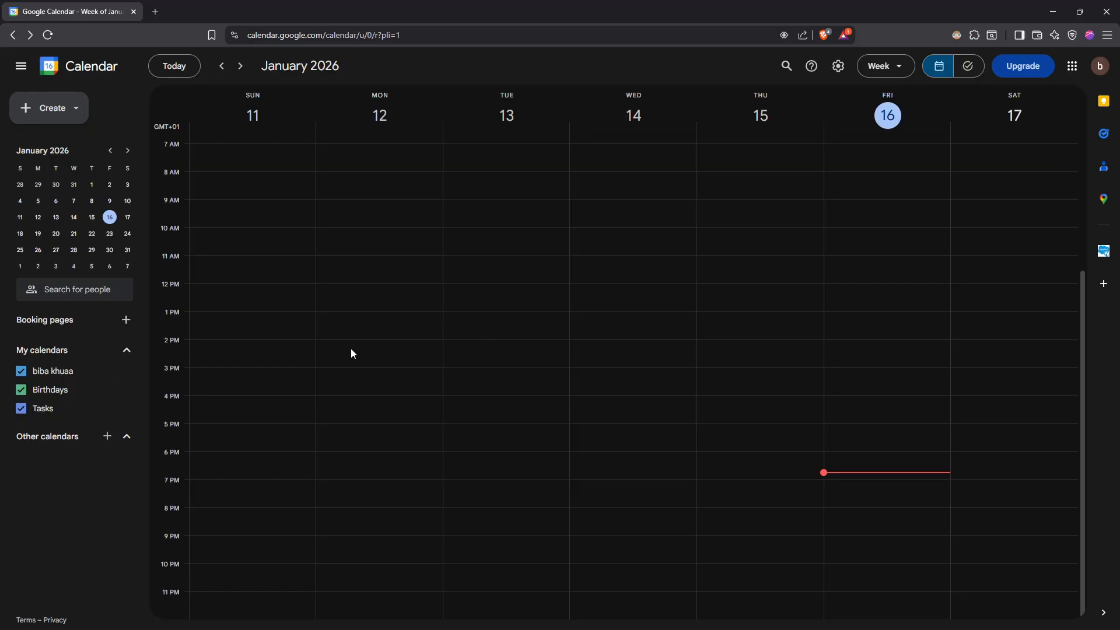
# Create a new calendar named Test and return to the main calendar view.
pyautogui.click(107, 436)
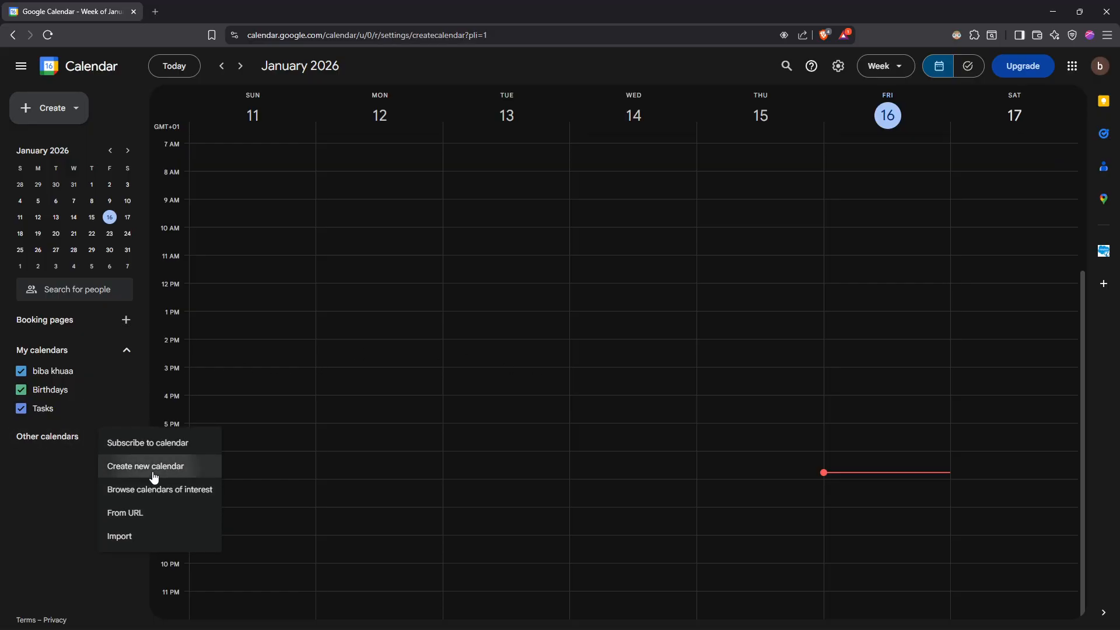
pyautogui.click(151, 467)
pyautogui.write('Test')
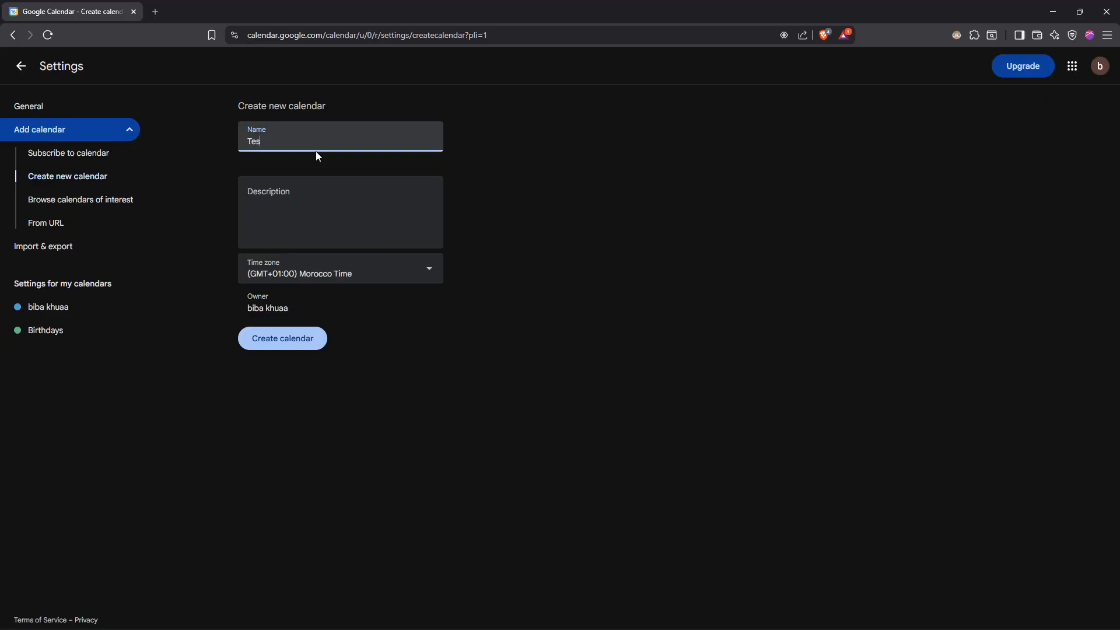
pyautogui.click(272, 340)
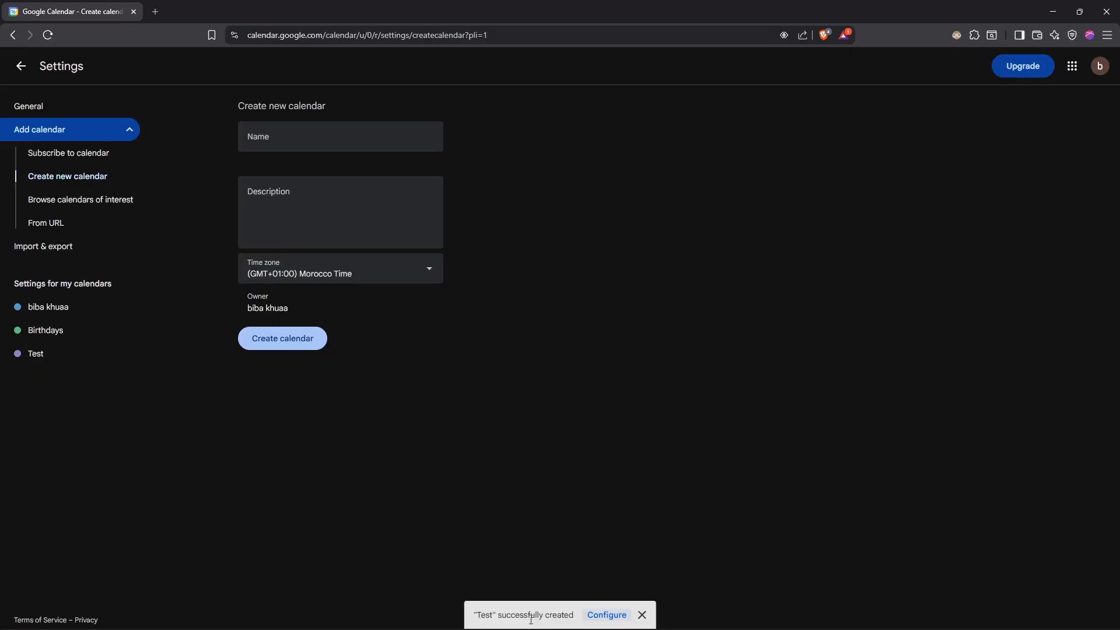
pyautogui.click(20, 69)
# Collapse the other calendars section and hide the personal, Birthdays and Tasks calendars, leaving only Test displayed.
pyautogui.click(126, 459)
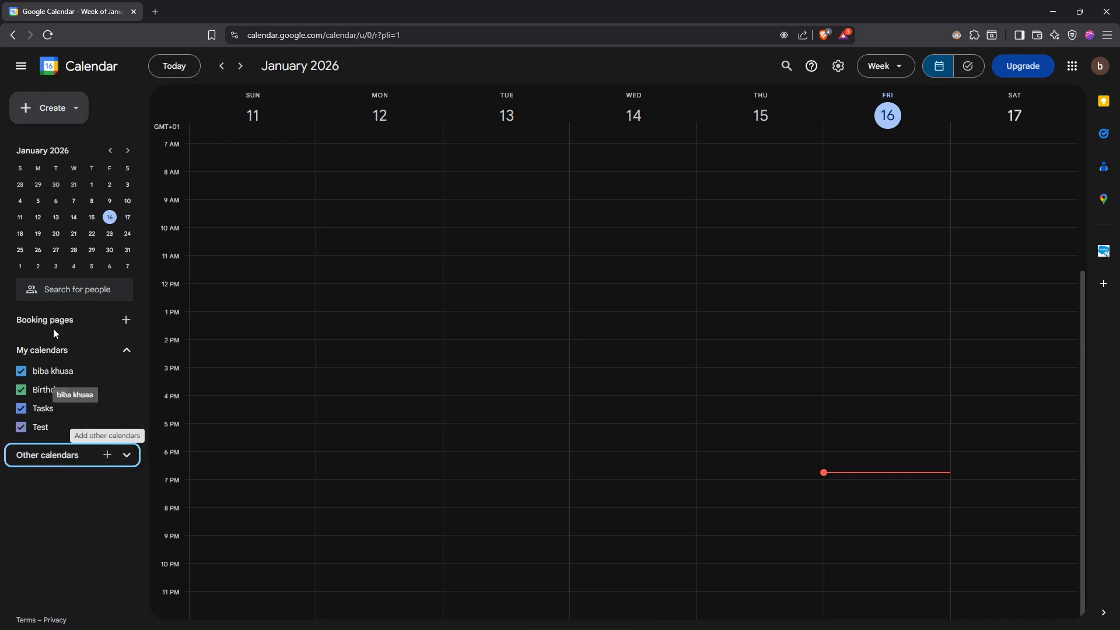
pyautogui.click(75, 375)
pyautogui.click(70, 393)
pyautogui.click(76, 376)
pyautogui.click(65, 392)
pyautogui.click(62, 375)
pyautogui.click(57, 392)
pyautogui.click(51, 413)
pyautogui.click(54, 429)
pyautogui.click(22, 429)
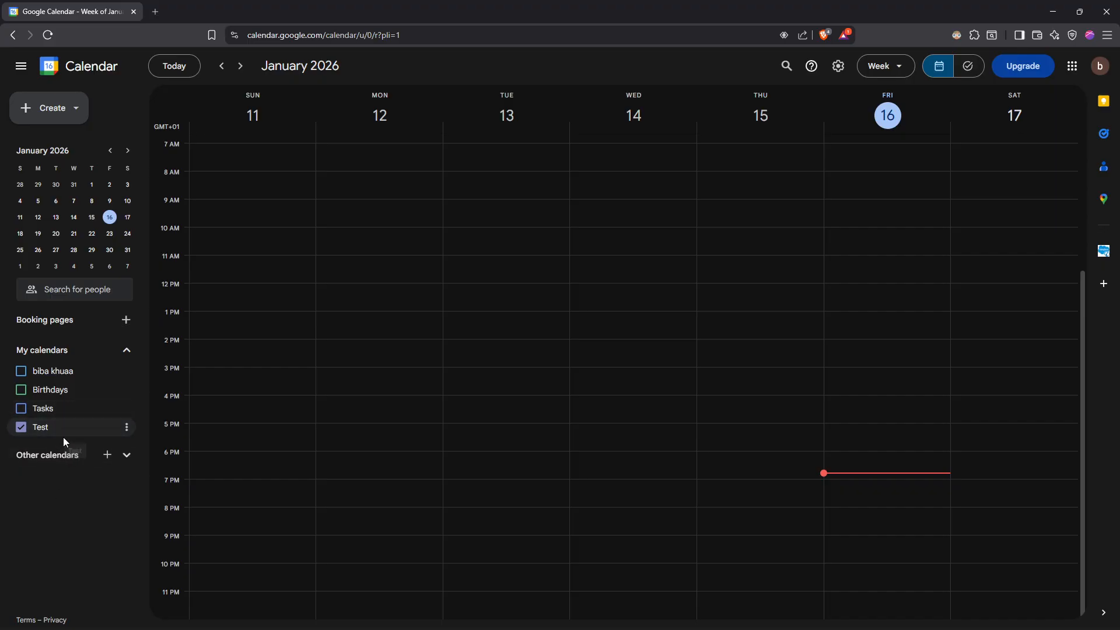
# Open the settings and sharing page of the Test calendar.
pyautogui.click(127, 429)
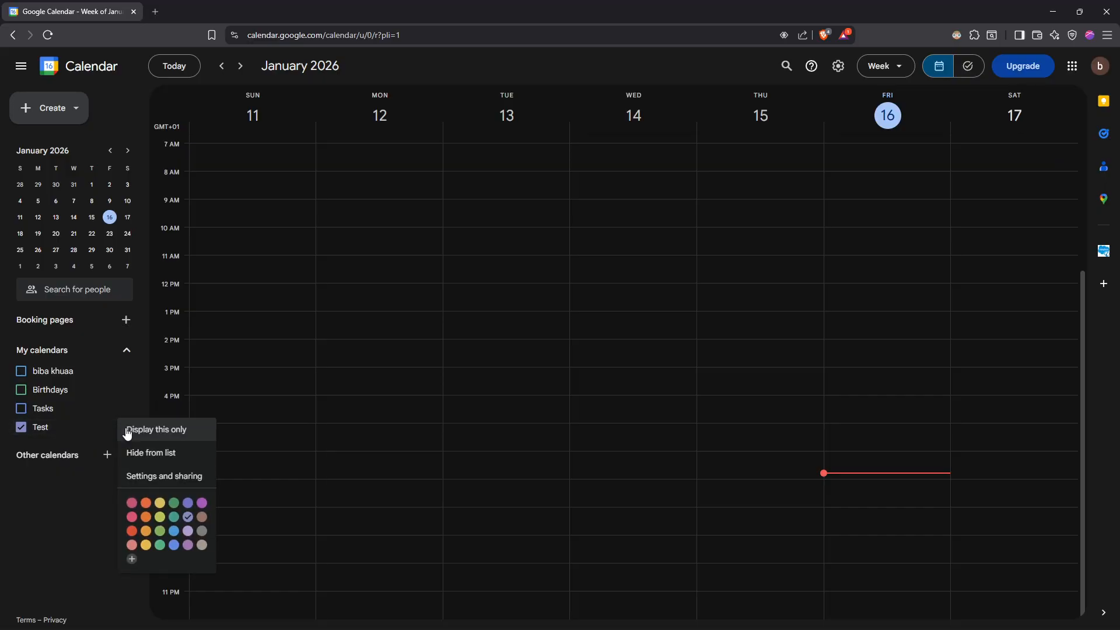
pyautogui.click(165, 485)
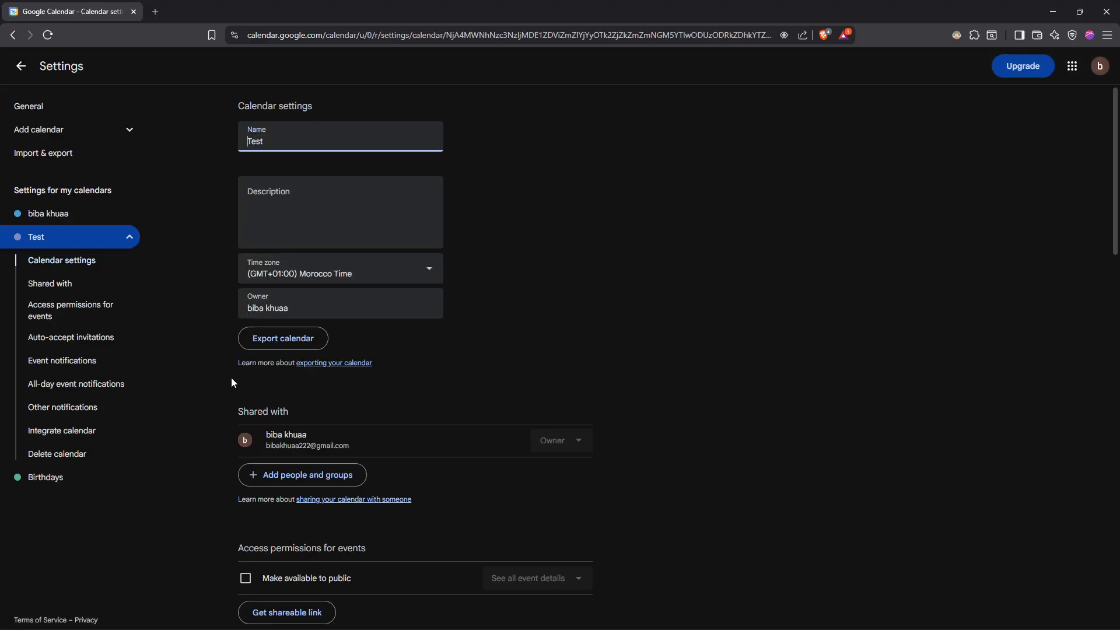
pyautogui.click(514, 300)
pyautogui.moveTo(238, 415); pyautogui.dragTo(324, 398)
pyautogui.click(324, 398)
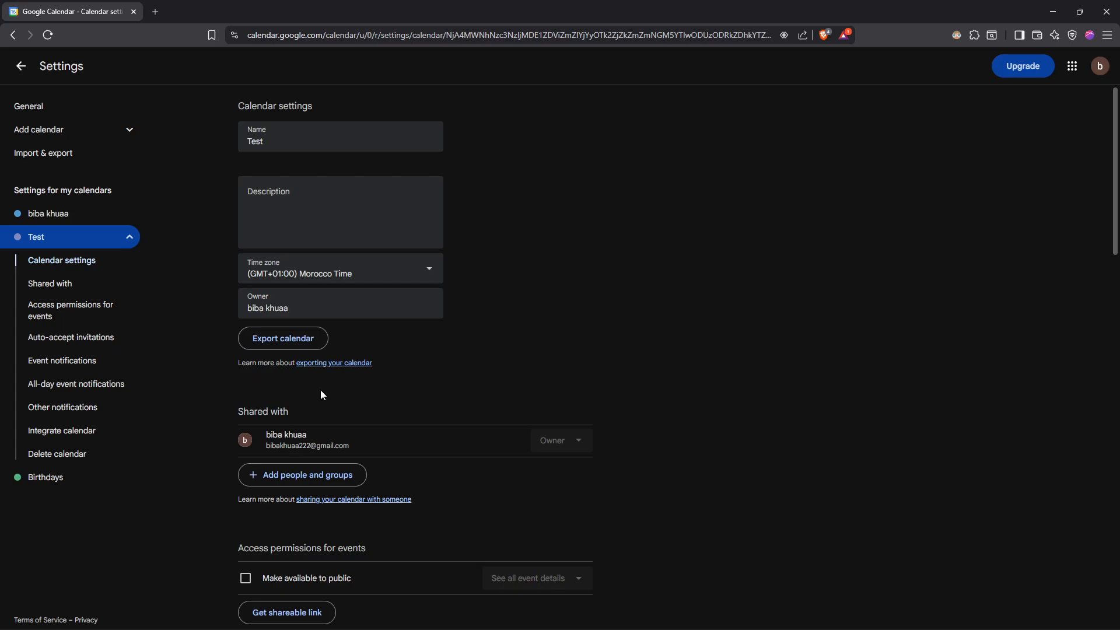
# Start sharing the Test calendar with a specific person and add the invitee's email address as recipient.
pyautogui.scroll(-1, 320, 393)
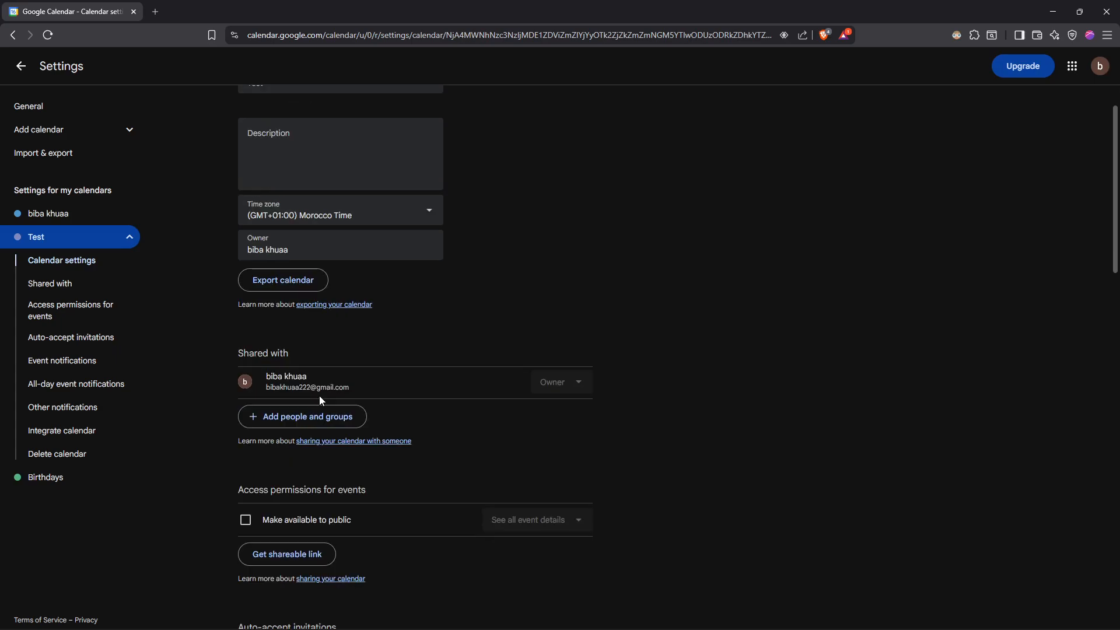
pyautogui.click(282, 424)
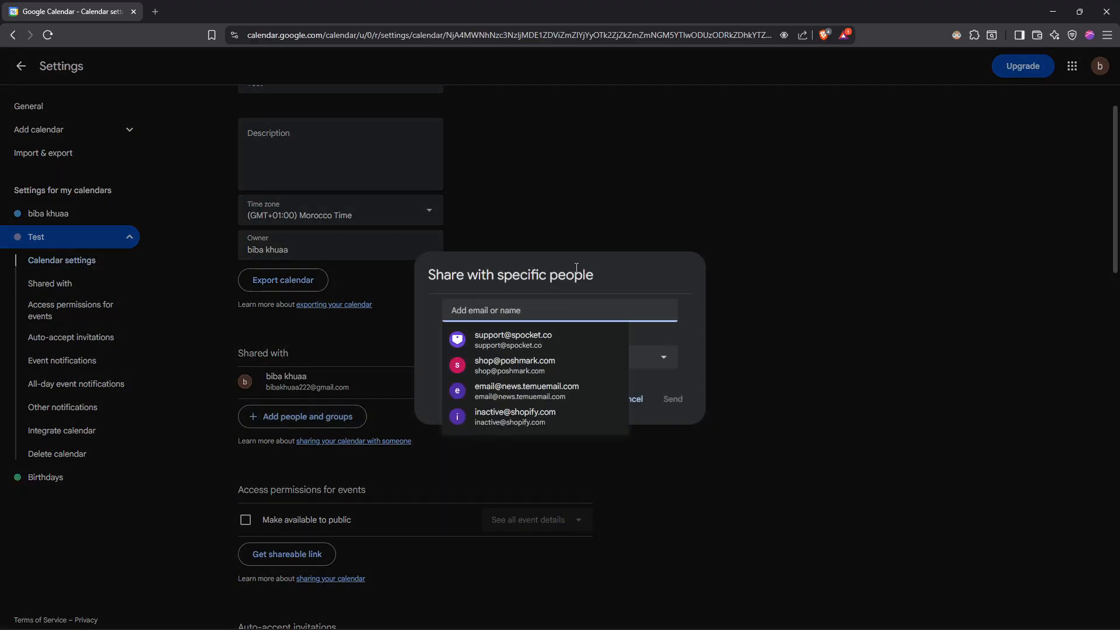
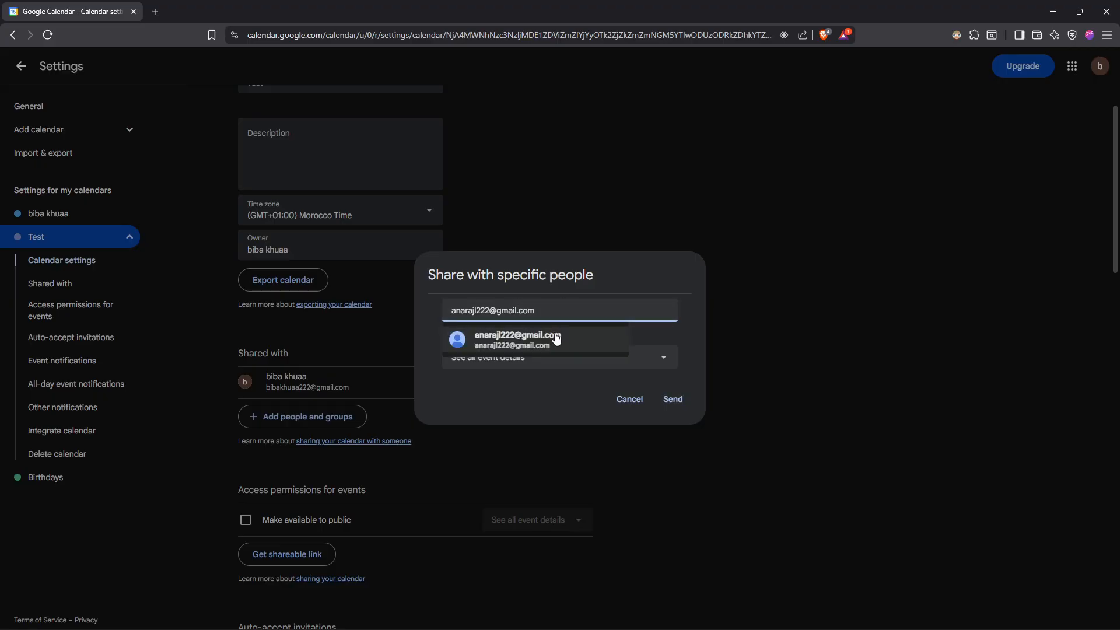
pyautogui.click(537, 348)
pyautogui.press('Return')
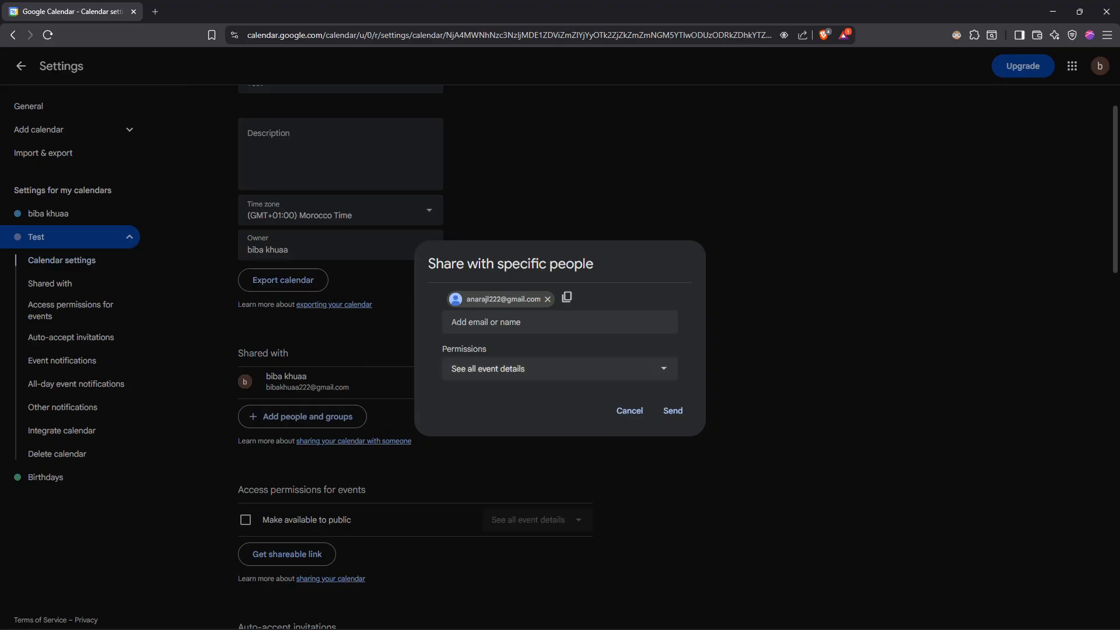
# Try the invitee permissions See only free/busy (hide details), See all event details, and Make changes to events.
pyautogui.click(515, 369)
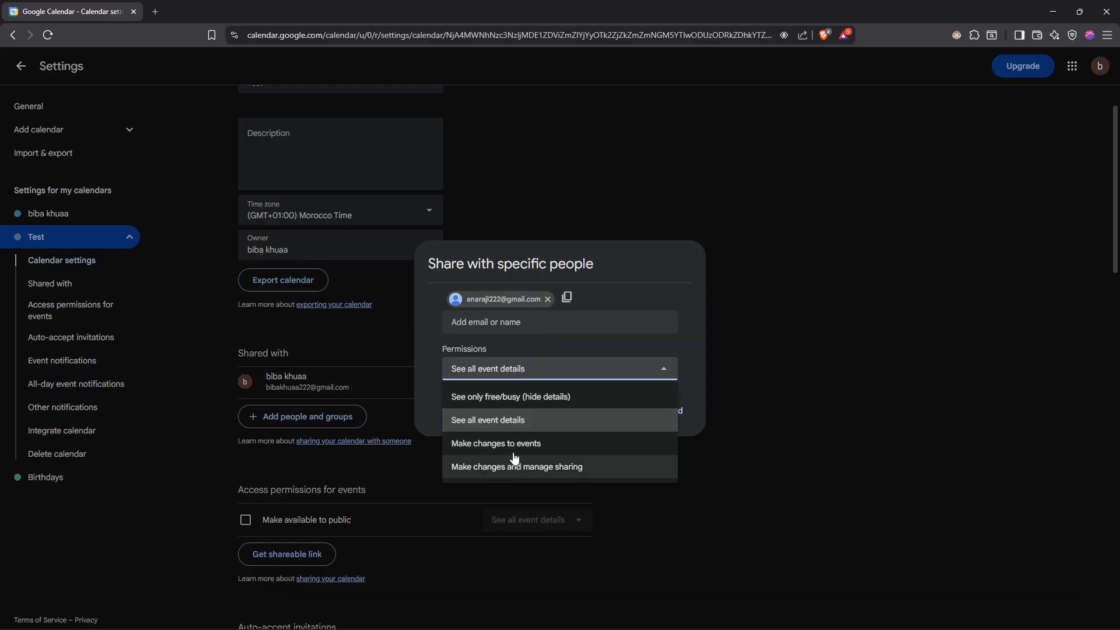
pyautogui.click(502, 401)
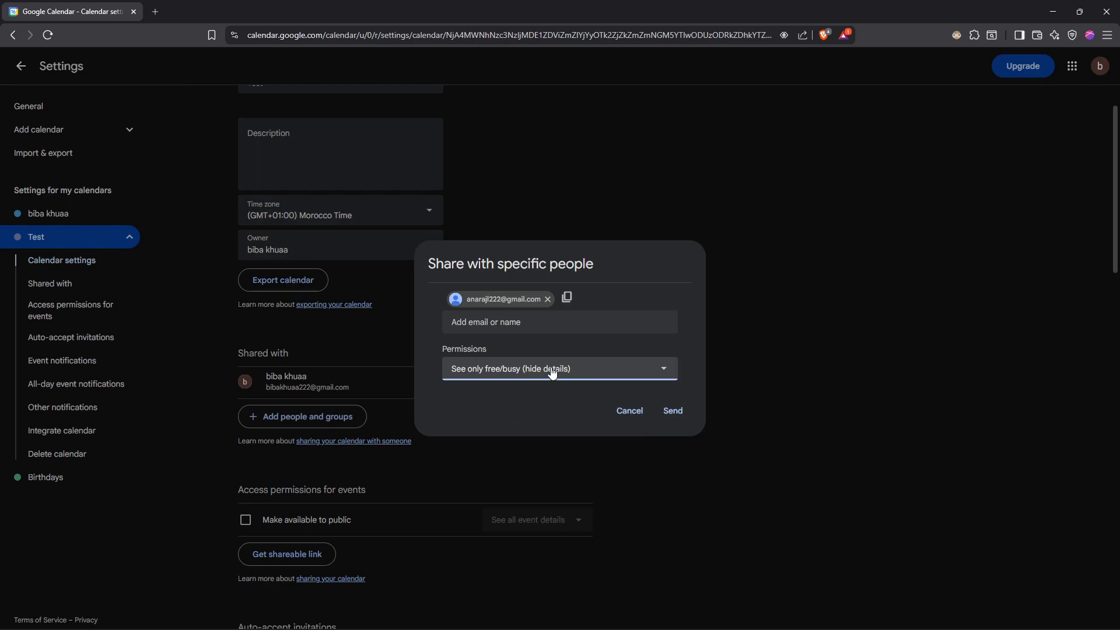
pyautogui.click(552, 374)
pyautogui.click(529, 421)
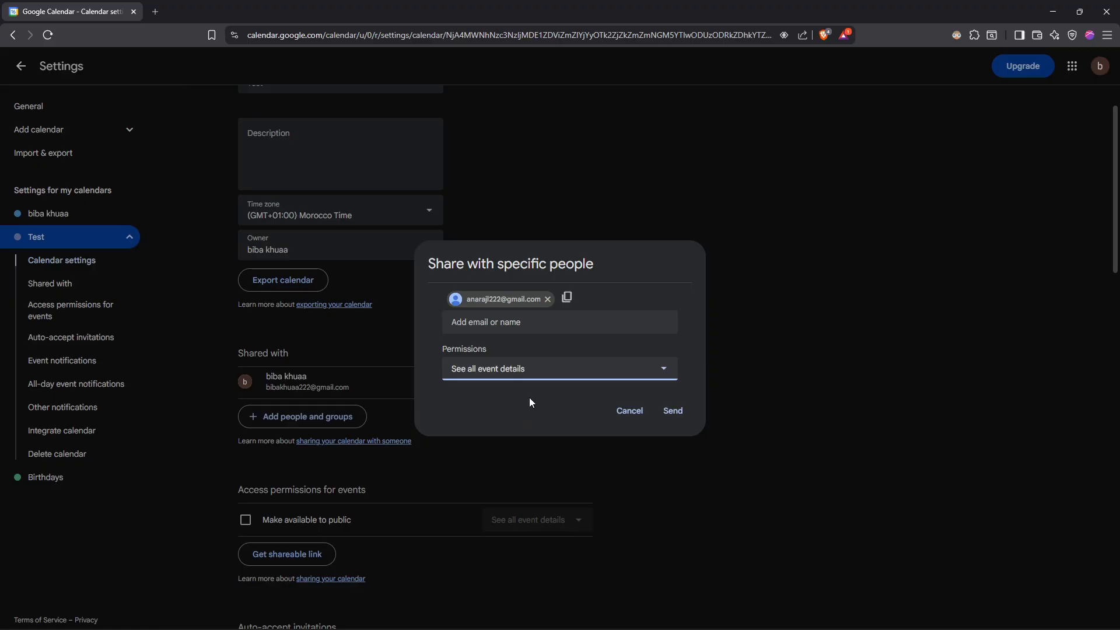
pyautogui.click(521, 374)
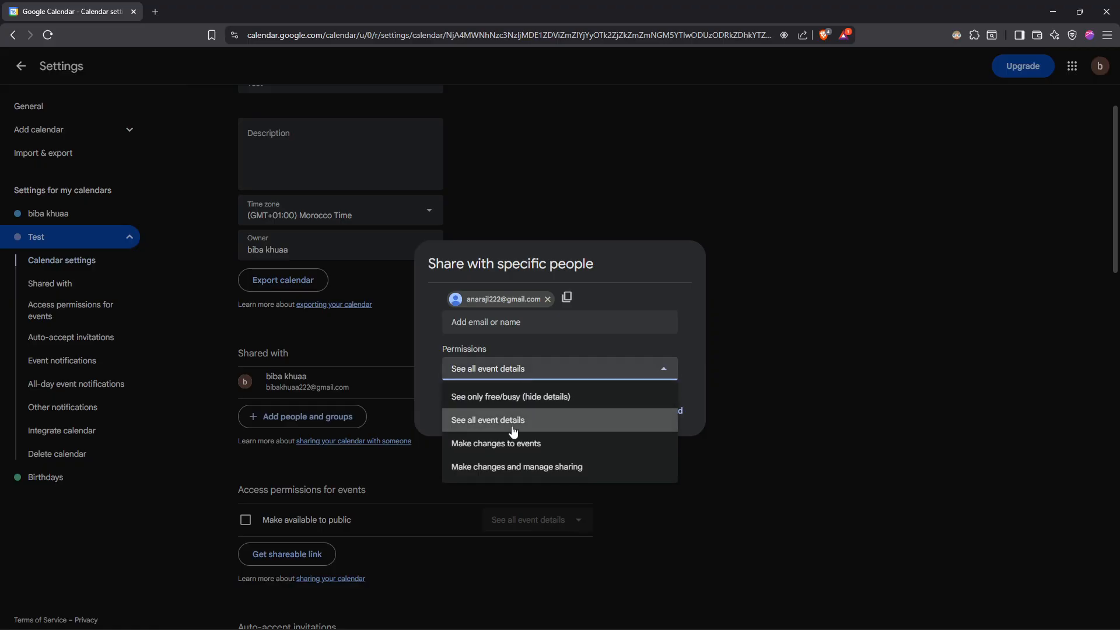
pyautogui.click(519, 446)
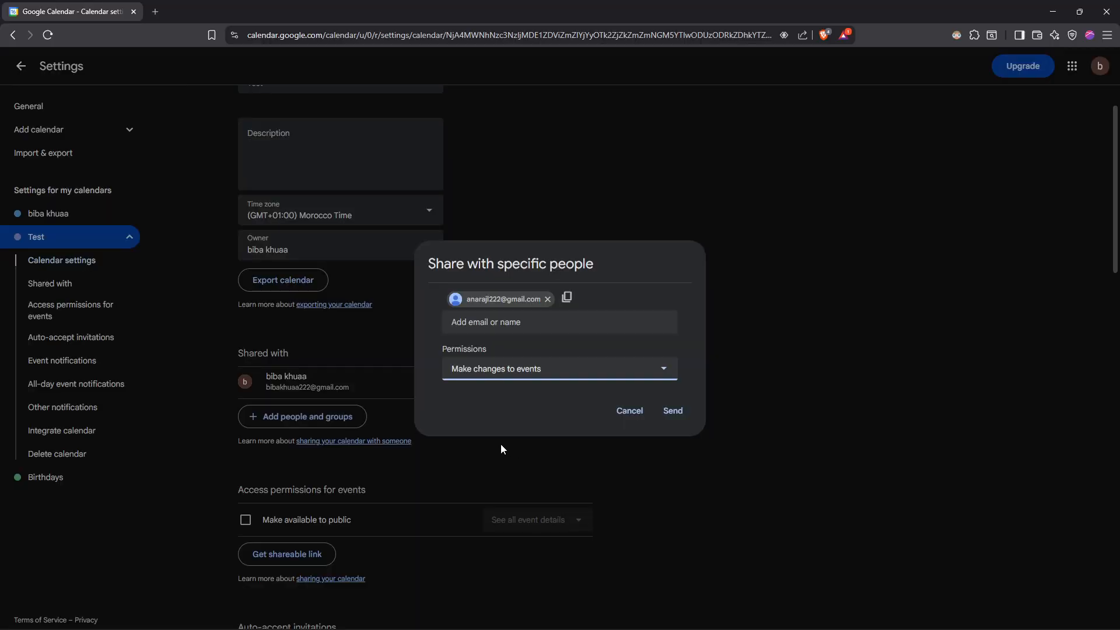
# Set the invitee's permission to Make changes and manage sharing and send the invitation.
pyautogui.click(535, 381)
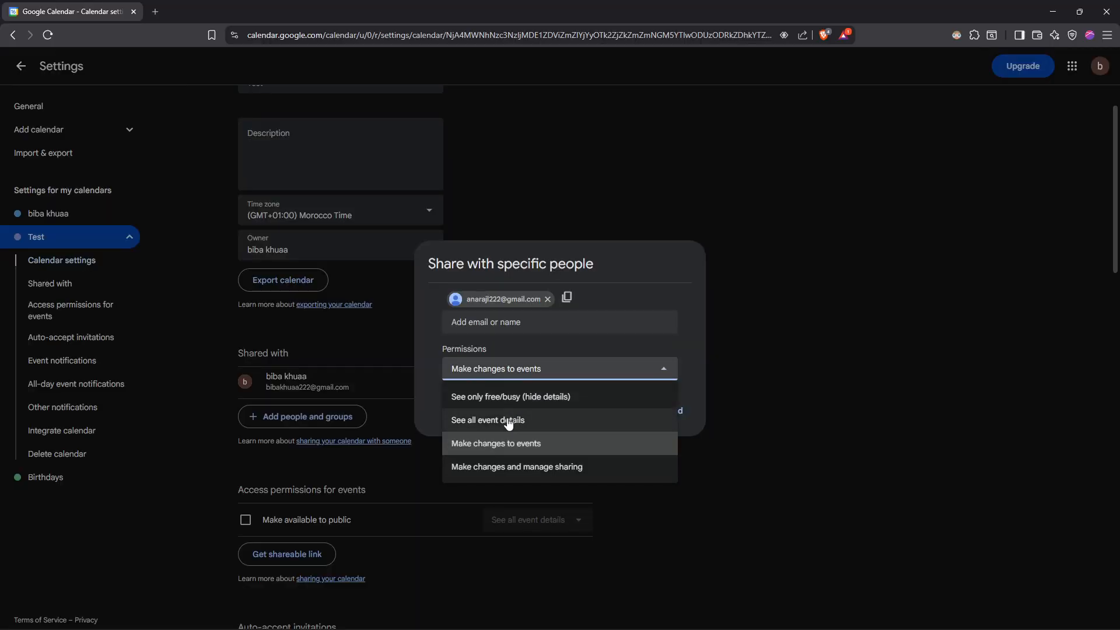
pyautogui.click(502, 475)
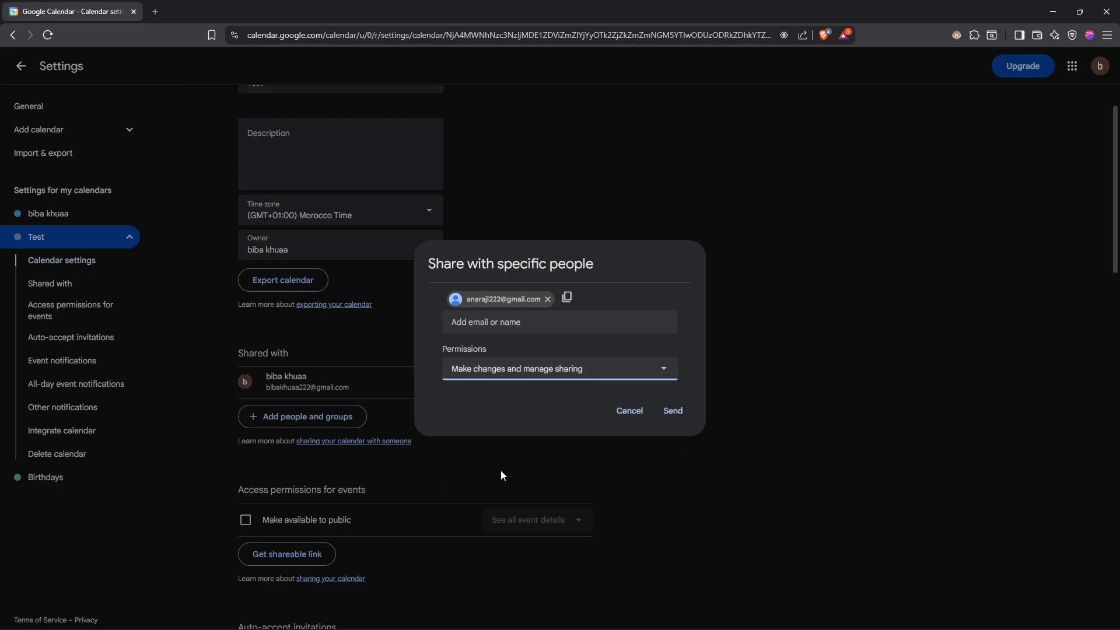
pyautogui.click(533, 370)
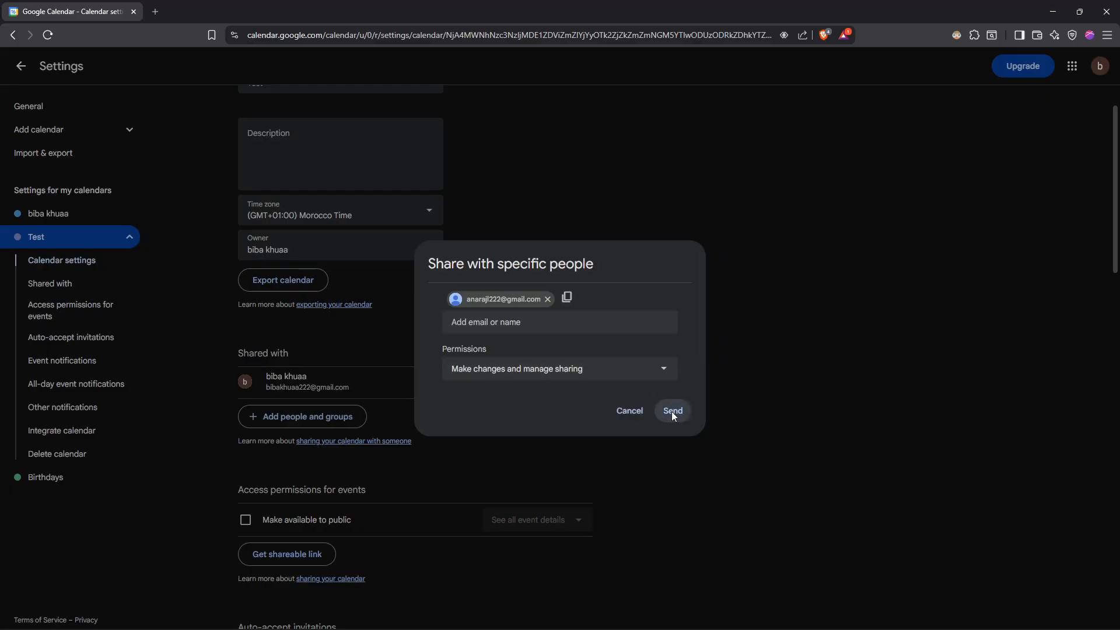
pyautogui.click(671, 411)
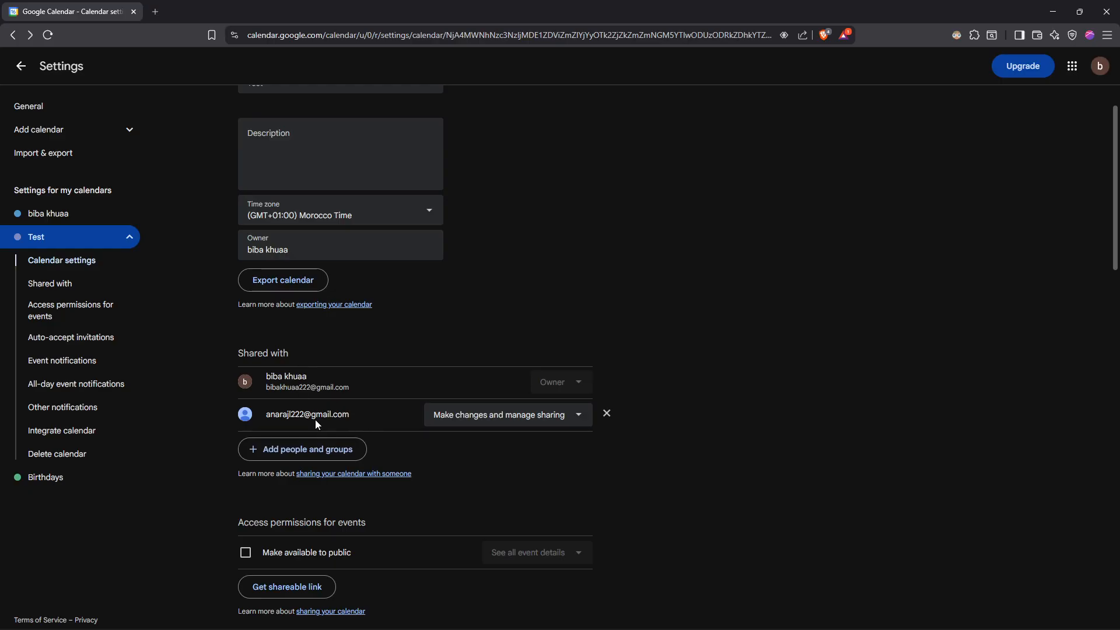
# View the permission choices for the added person and remove that person from the Test calendar's sharing list.
pyautogui.click(544, 422)
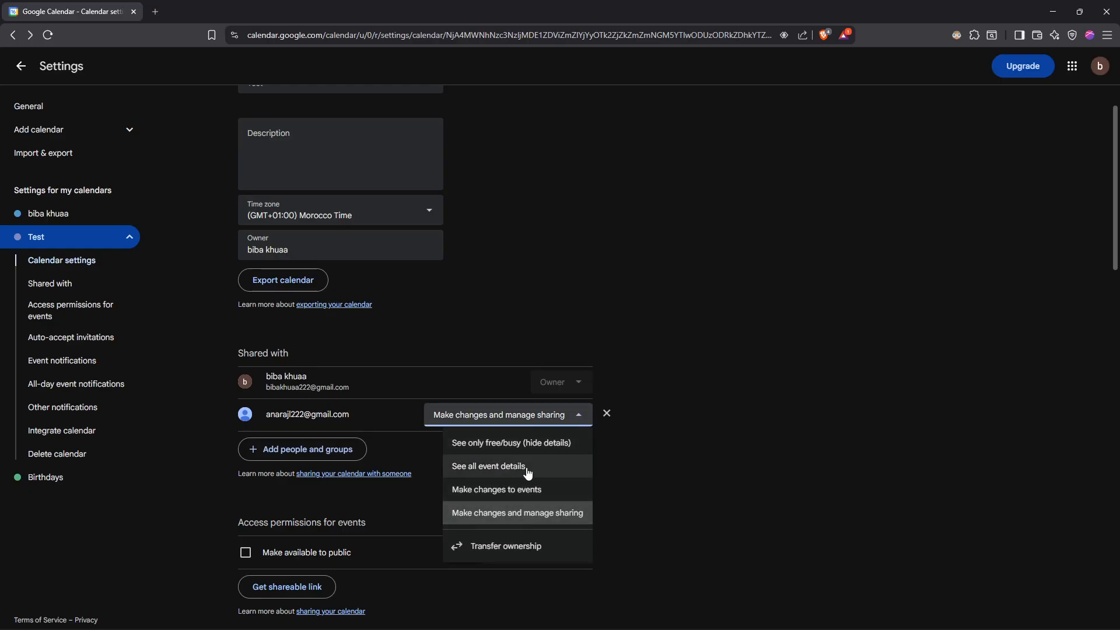
pyautogui.click(606, 414)
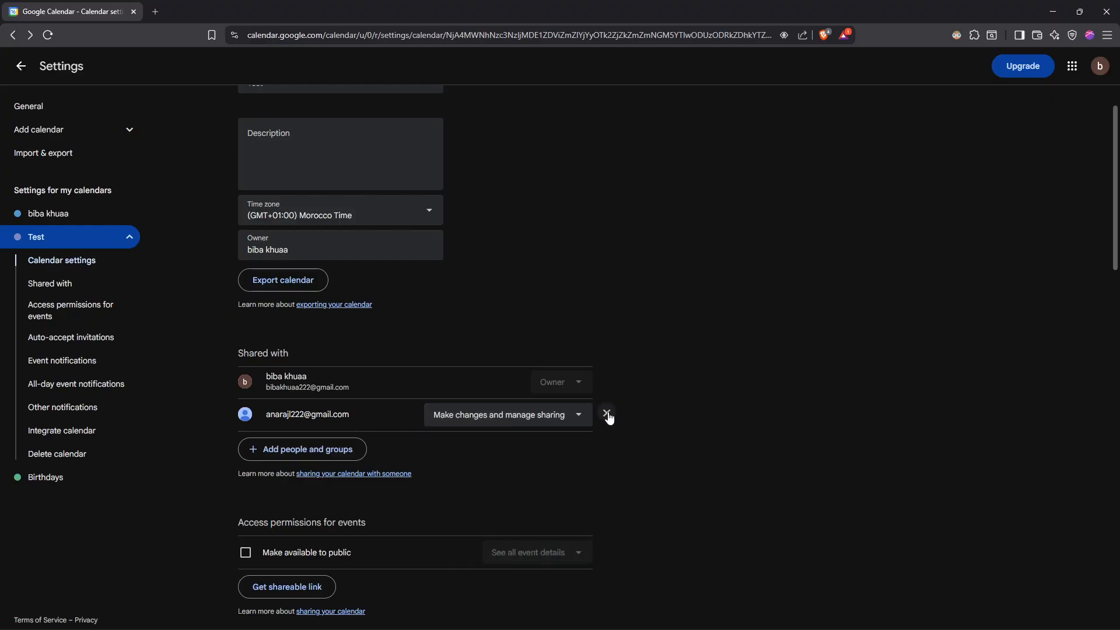
pyautogui.click(607, 414)
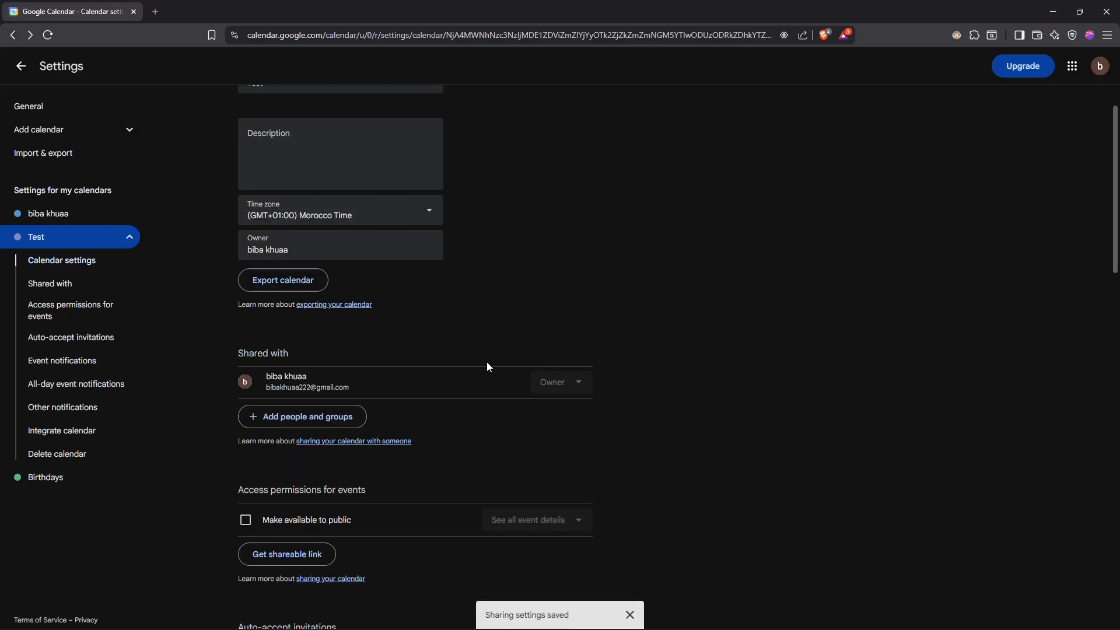
# Begin a new share invitation for the Test calendar and add the invitee's email address as recipient.
pyautogui.click(344, 419)
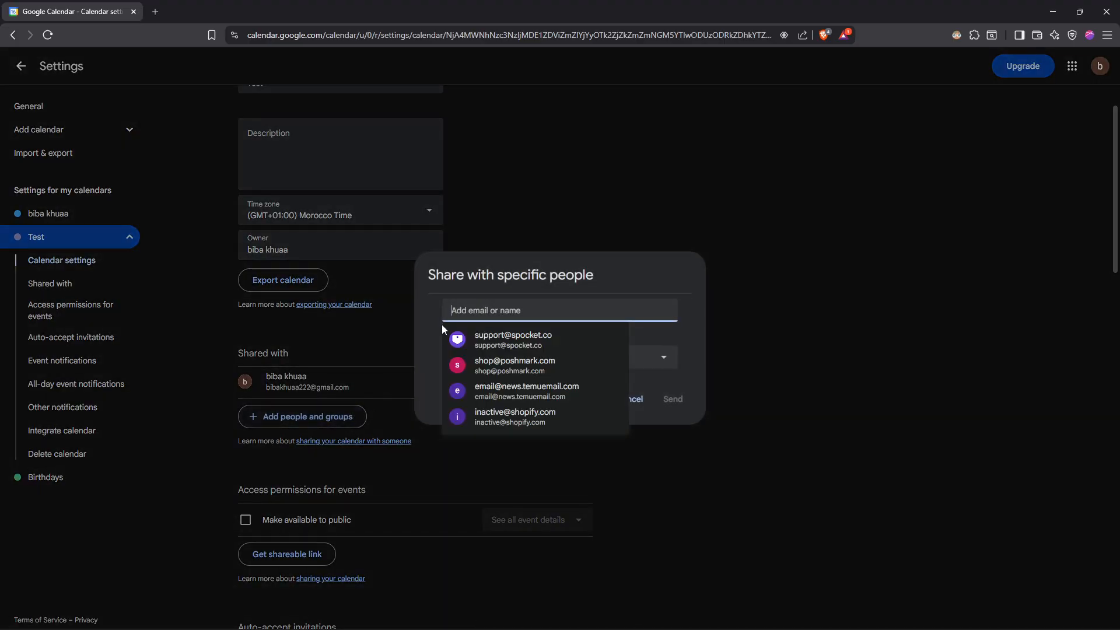
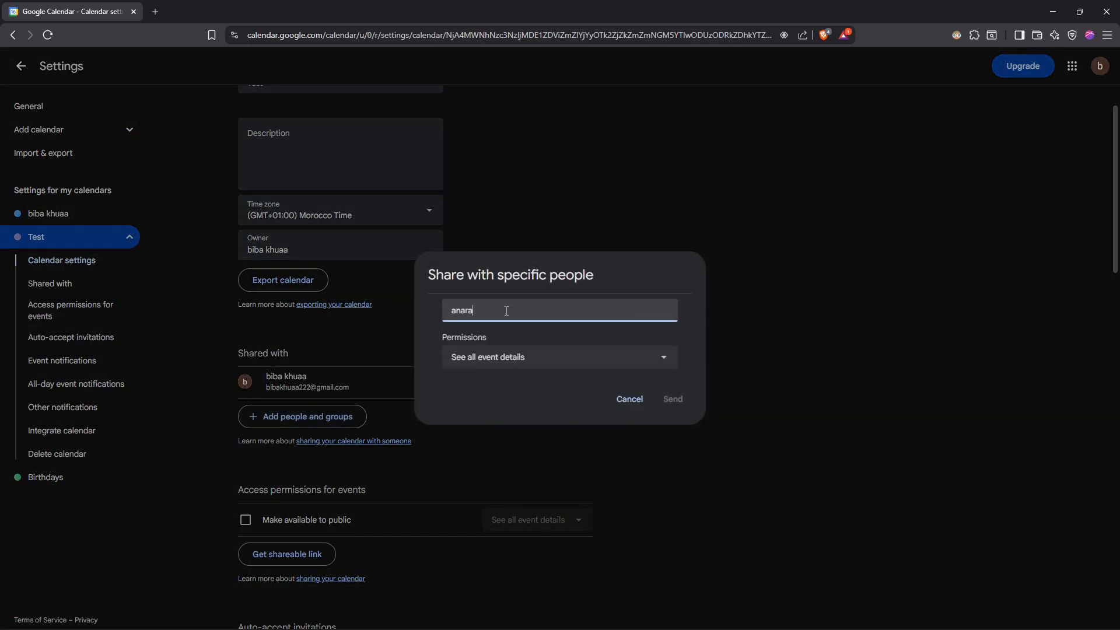
pyautogui.click(535, 339)
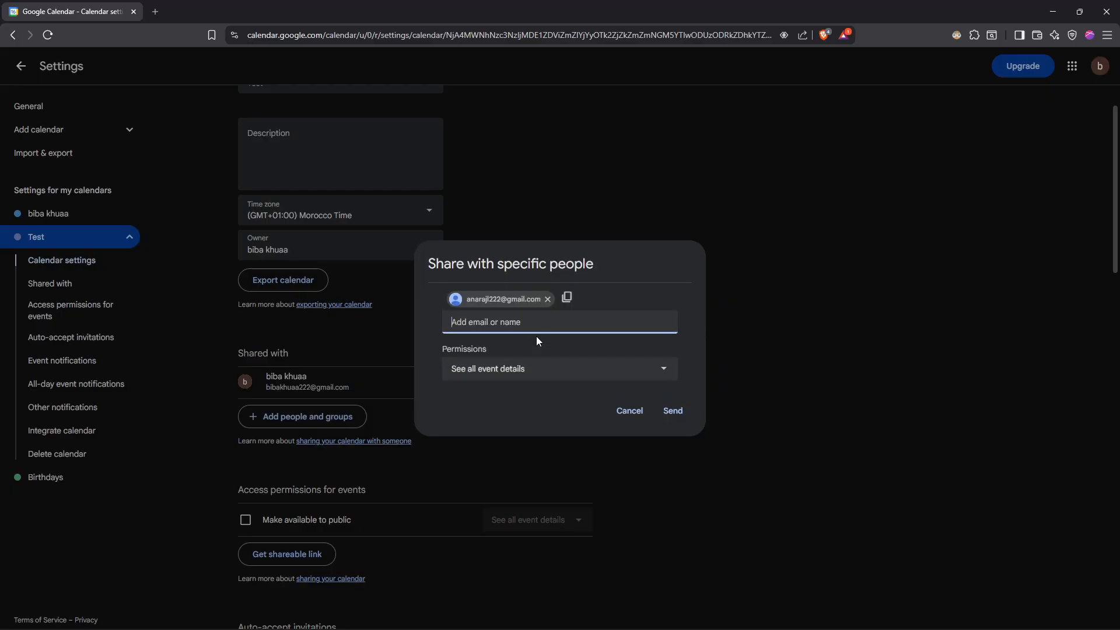
# Give the invitee the permission Make changes and manage sharing, and send the Test calendar invitation.
pyautogui.click(525, 368)
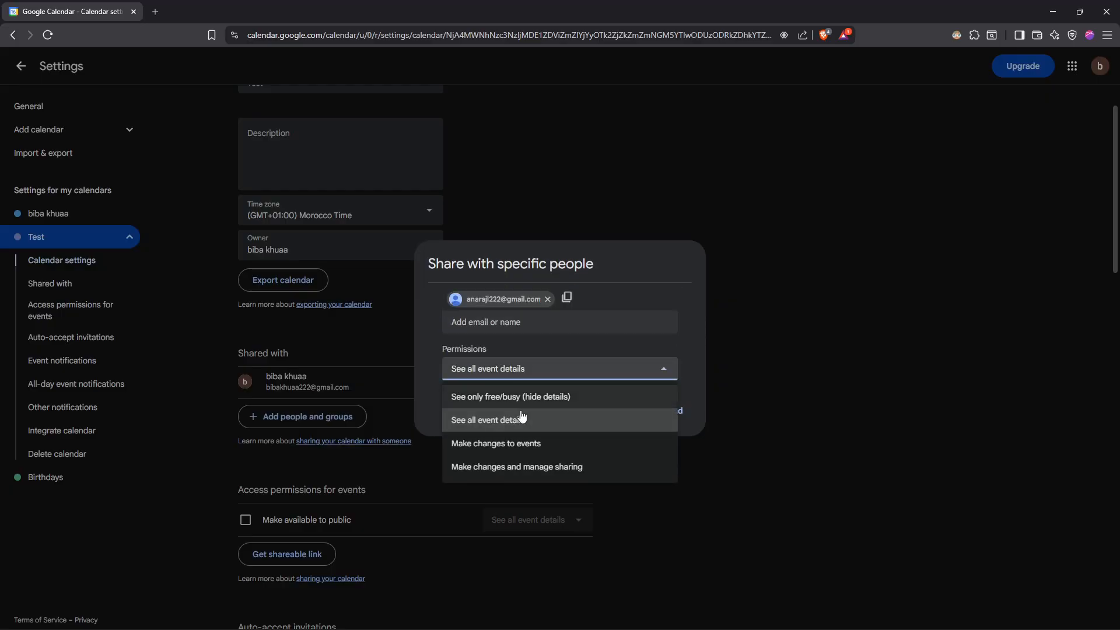
pyautogui.click(523, 472)
pyautogui.click(674, 411)
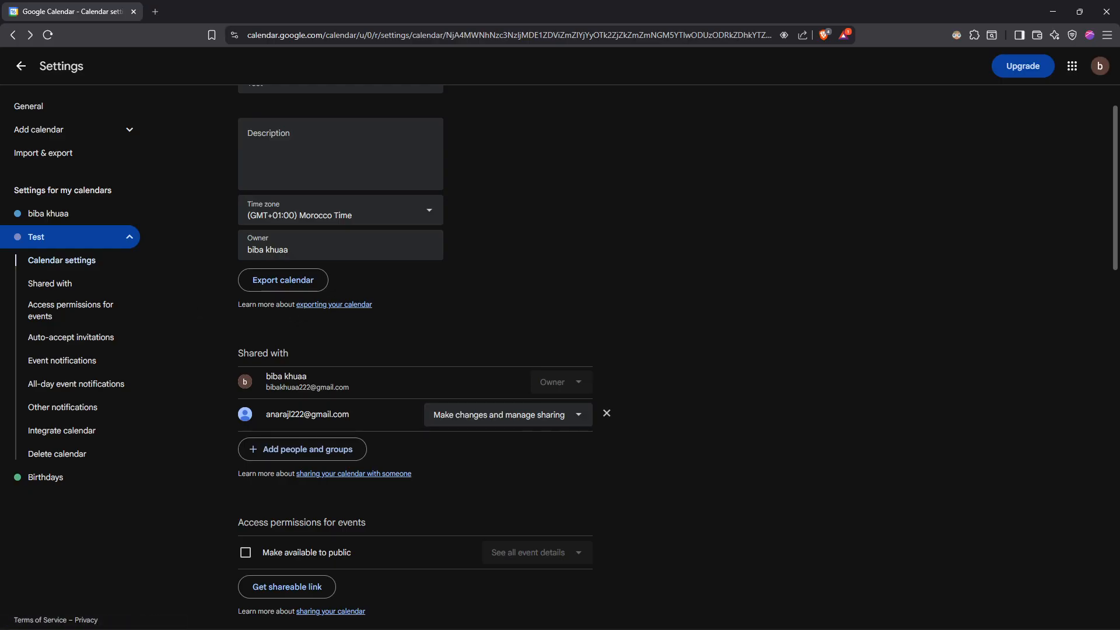
pyautogui.press('Tab')
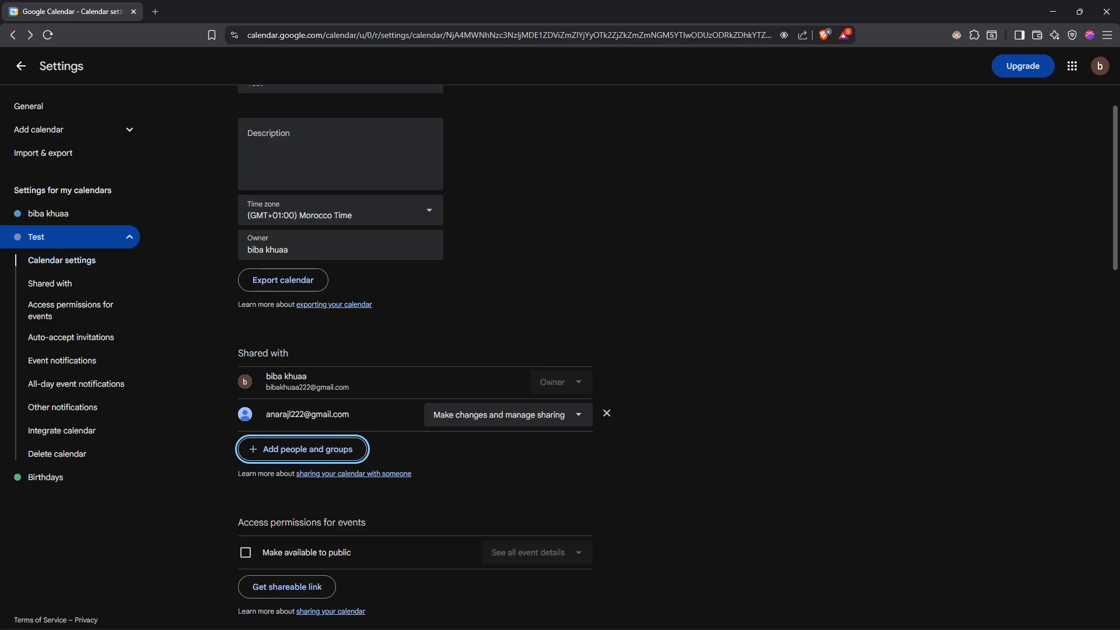
pyautogui.click(709, 308)
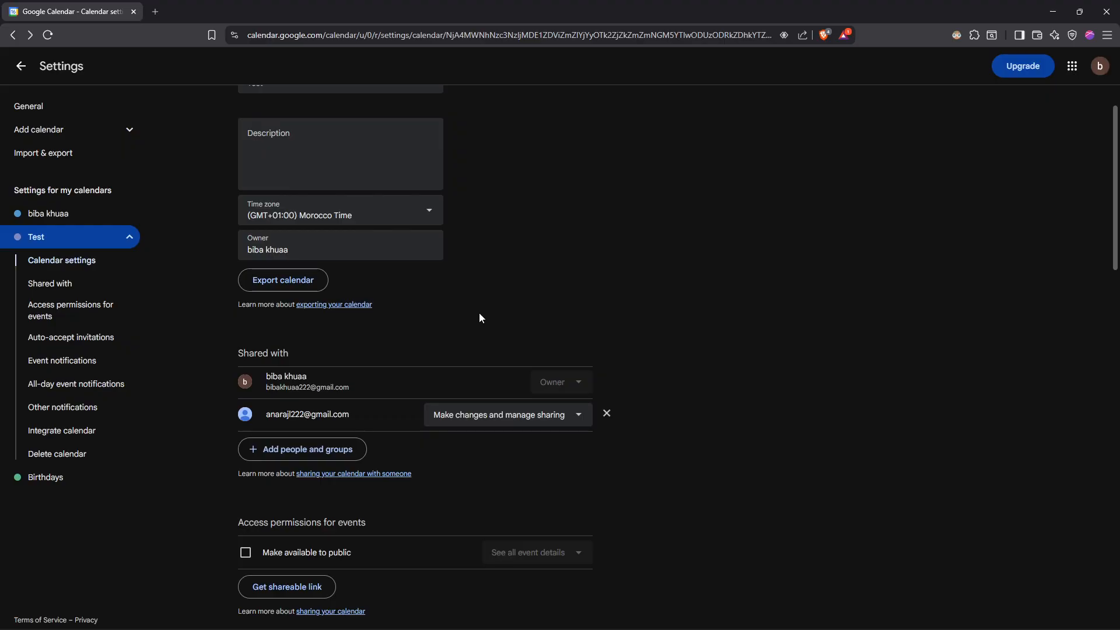
# Make the Test calendar available to the public and accept the warning about its events becoming visible.
pyautogui.scroll(-4, 479, 318)
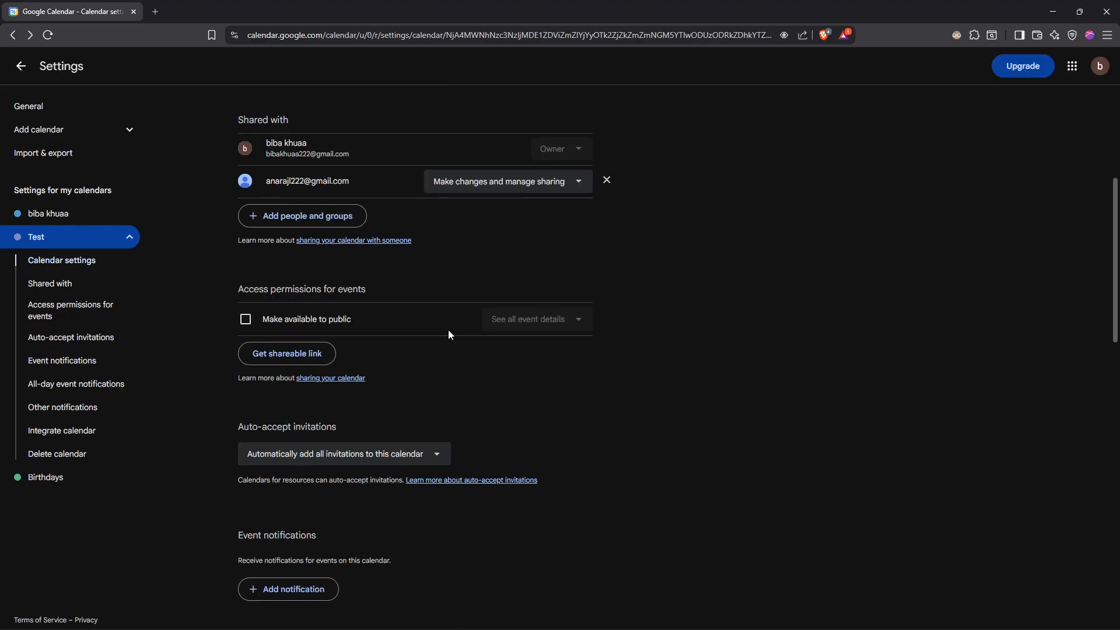
pyautogui.click(246, 320)
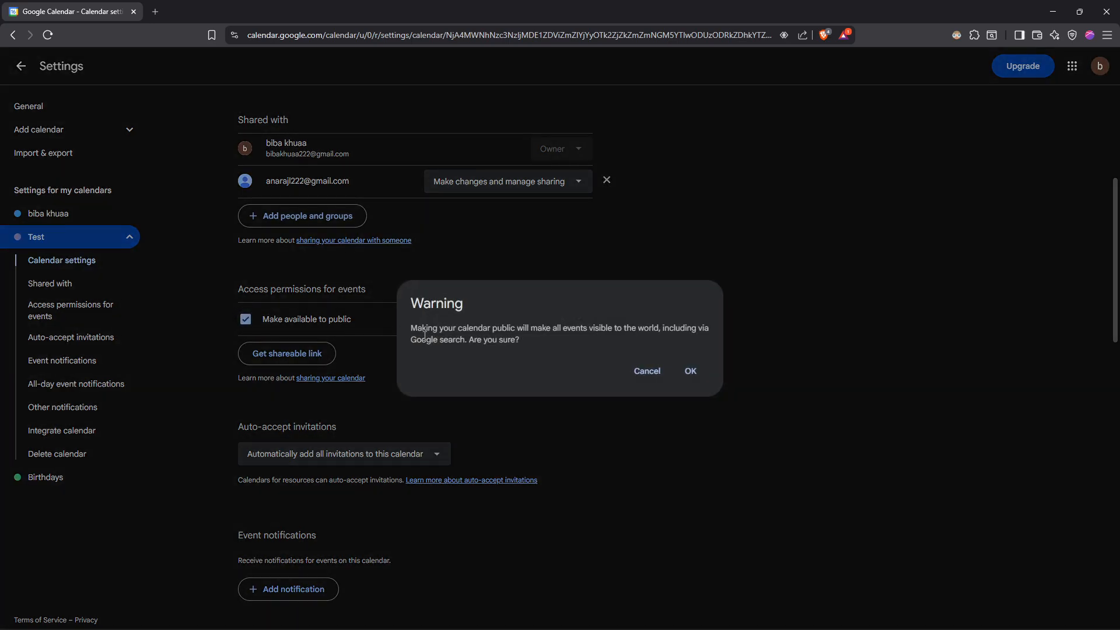
pyautogui.moveTo(414, 331); pyautogui.dragTo(549, 344)
pyautogui.click(548, 345)
pyautogui.click(681, 368)
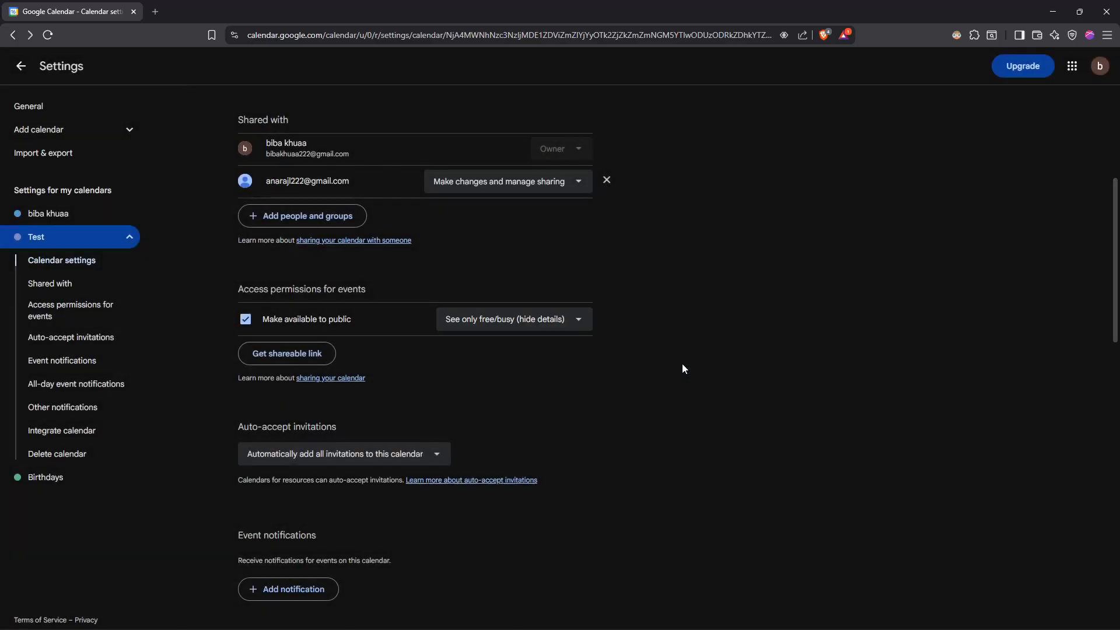
# Try the public access level See all event details, and set it back to See only free/busy (hide details).
pyautogui.click(547, 325)
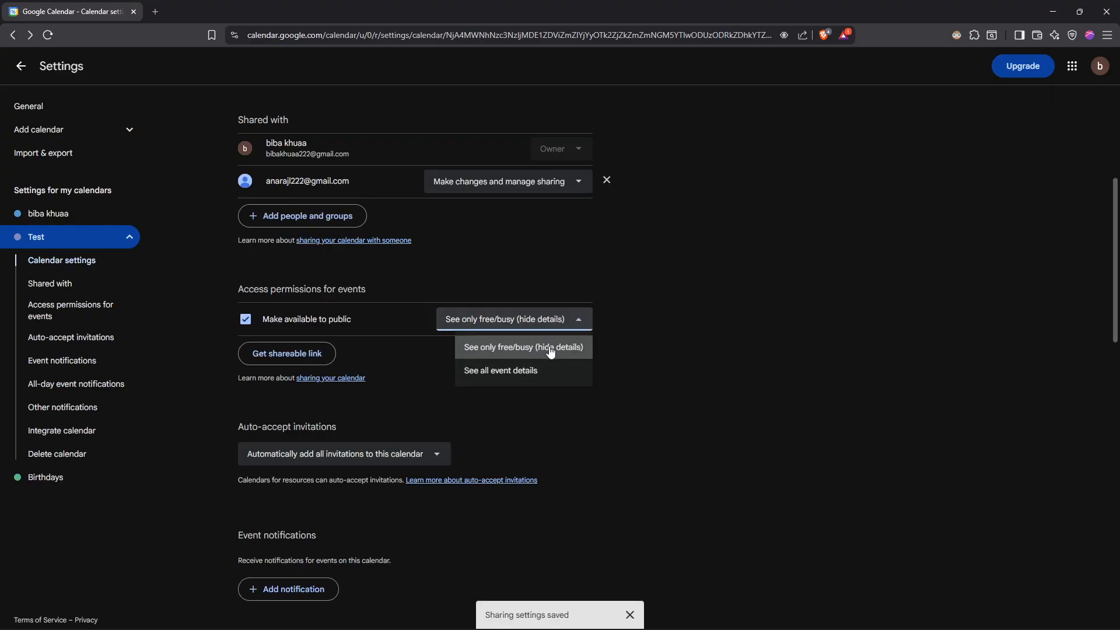
pyautogui.click(495, 374)
pyautogui.click(536, 322)
pyautogui.click(518, 347)
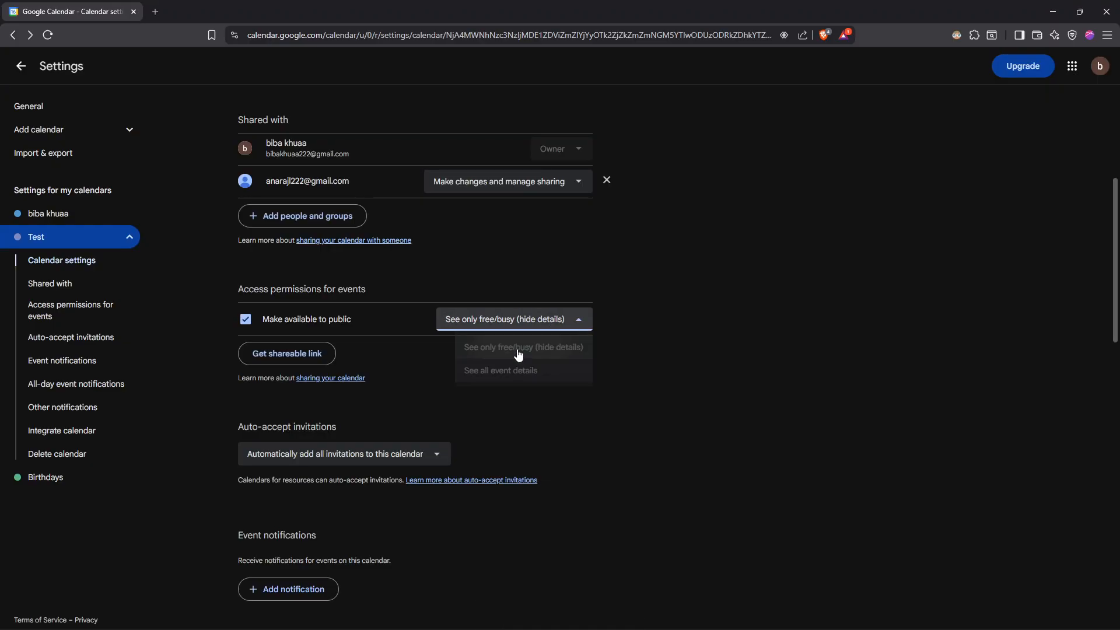
# Copy the Test calendar's shareable link and open it in a new private browser window.
pyautogui.click(307, 358)
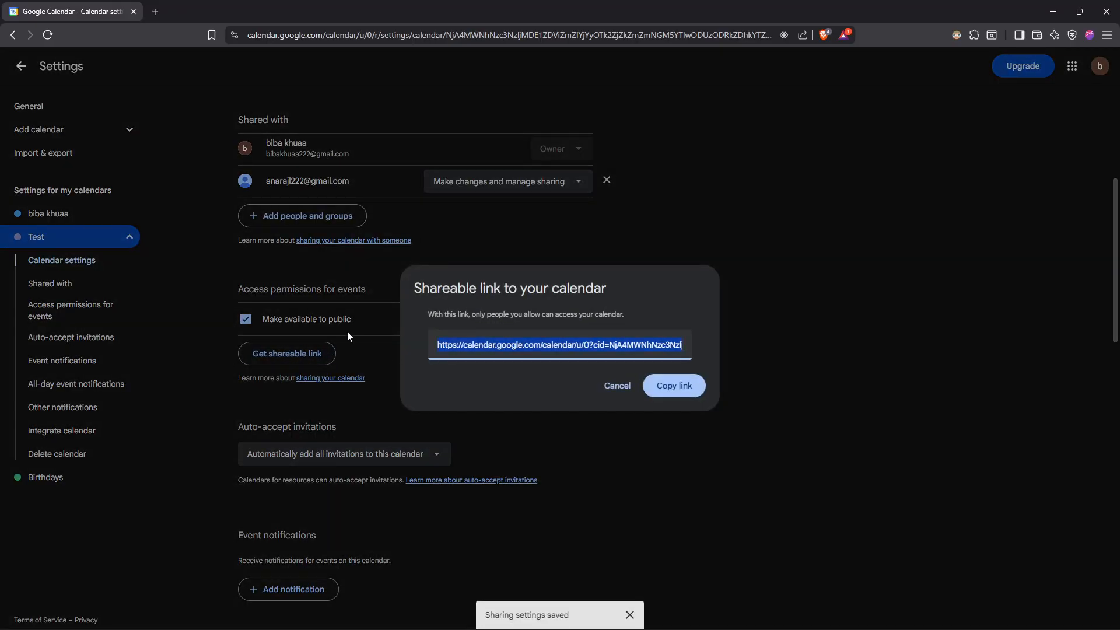
pyautogui.click(674, 385)
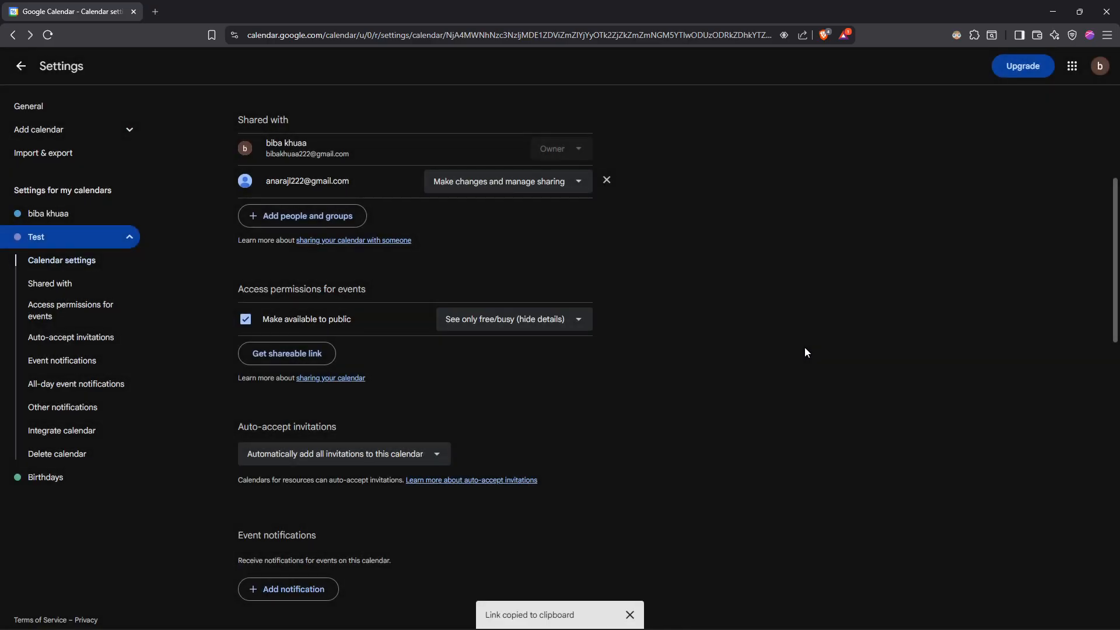
pyautogui.hotkey('ctrl', 'shift', 'n')
pyautogui.hotkey('ctrl', 'v')
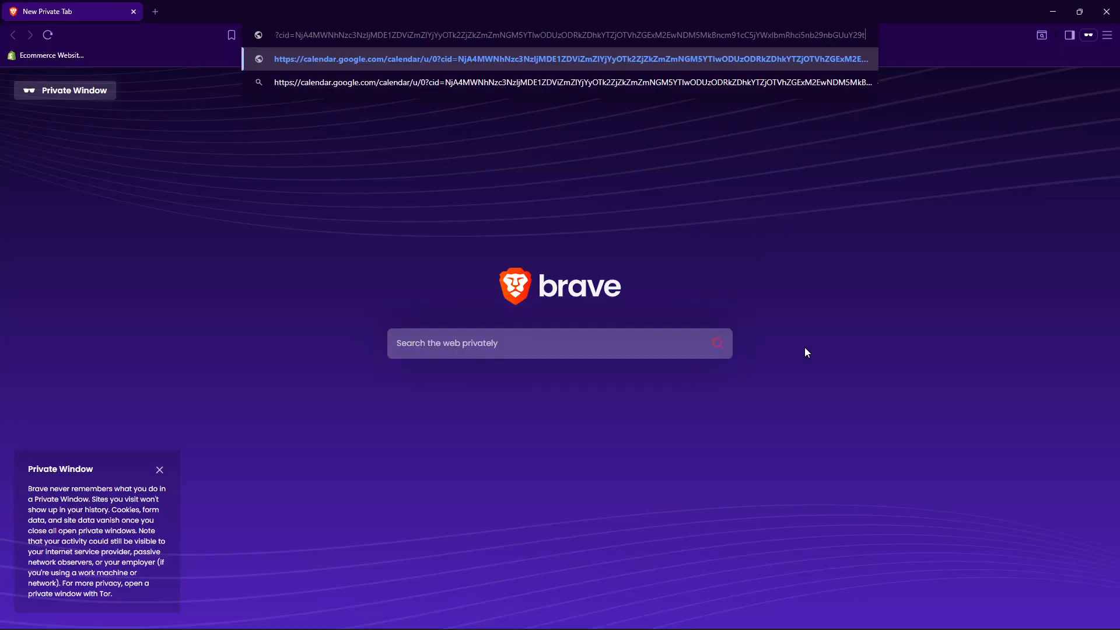
pyautogui.press('Return')
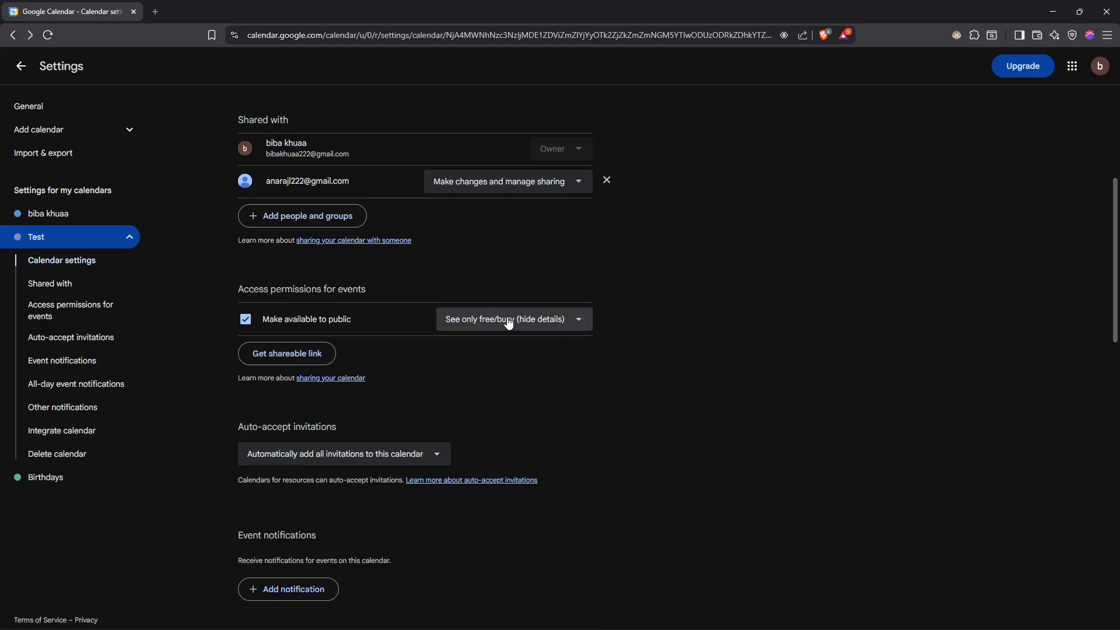
# Set the public access level to See all event details and turn off public availability of the Test calendar.
pyautogui.click(524, 326)
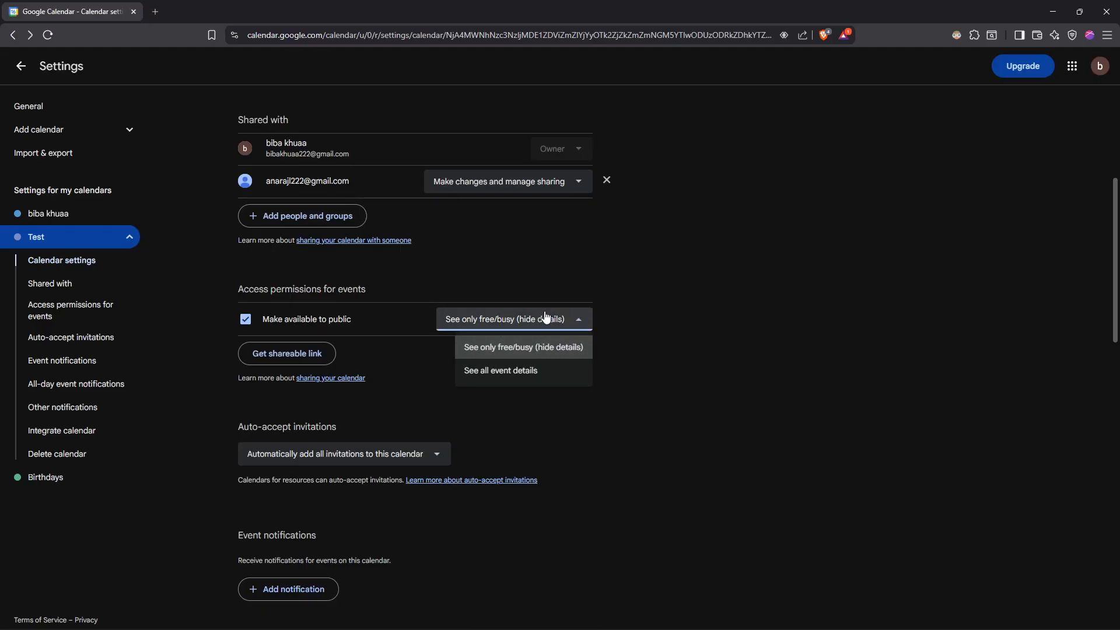
pyautogui.click(542, 376)
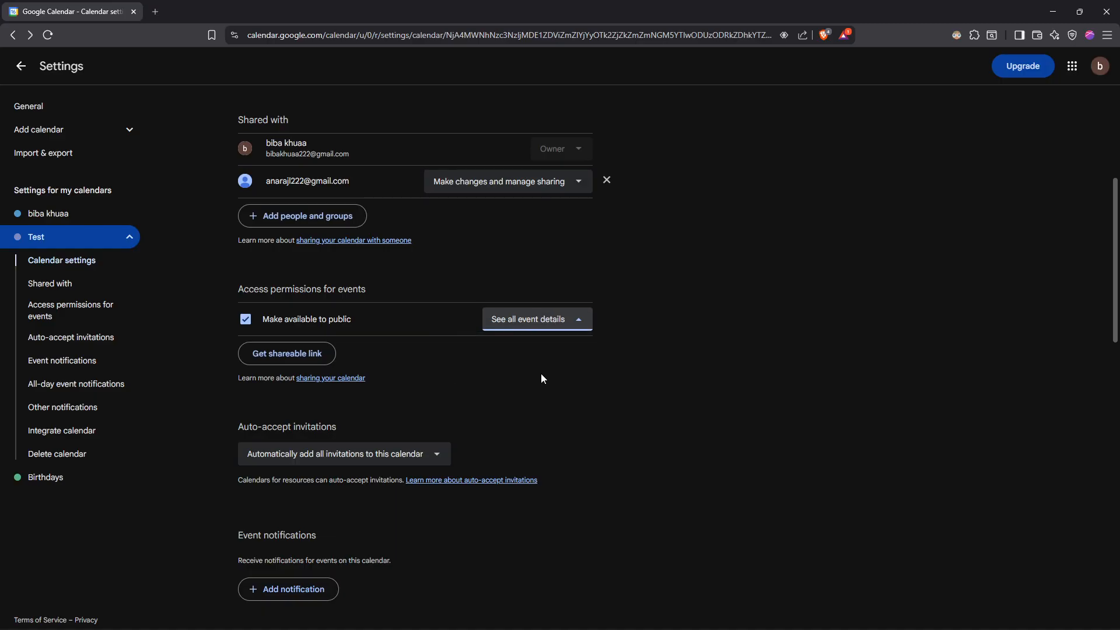
pyautogui.click(528, 324)
pyautogui.click(435, 389)
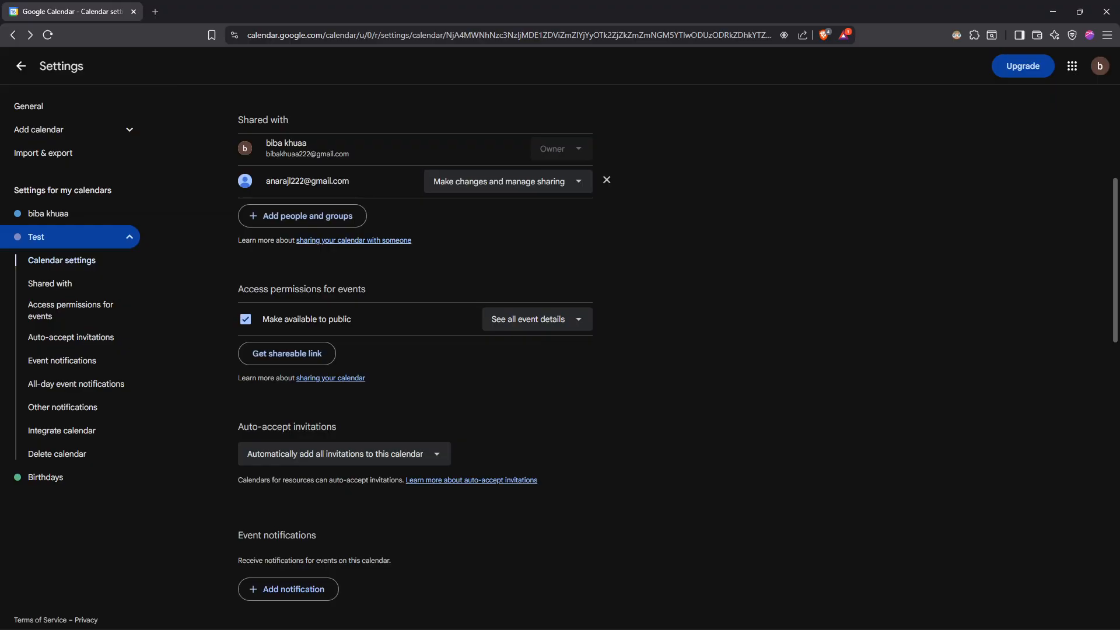
pyautogui.click(265, 323)
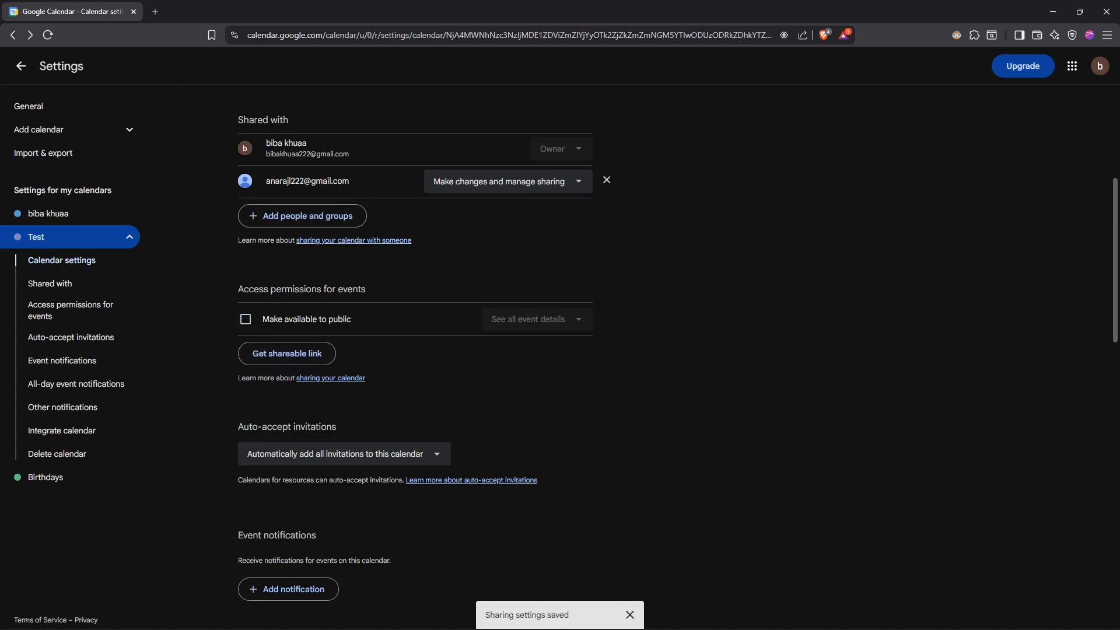
# Review the Test calendar's sharing list and return from the settings to the week view.
pyautogui.scroll(2, 600, 373)
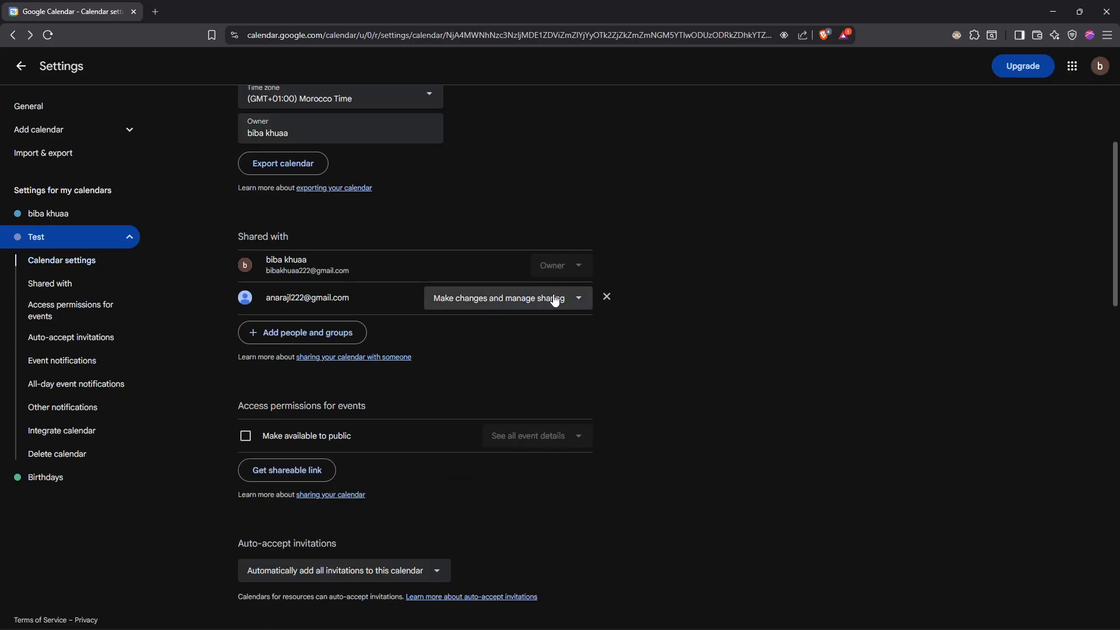
pyautogui.scroll(1, 533, 289)
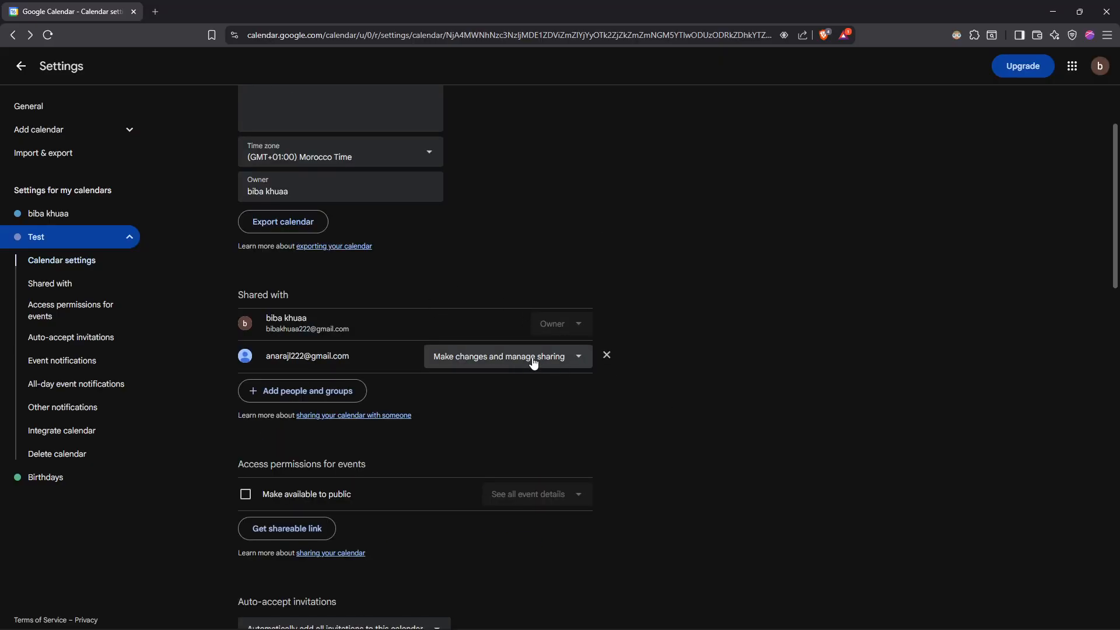
pyautogui.click(28, 68)
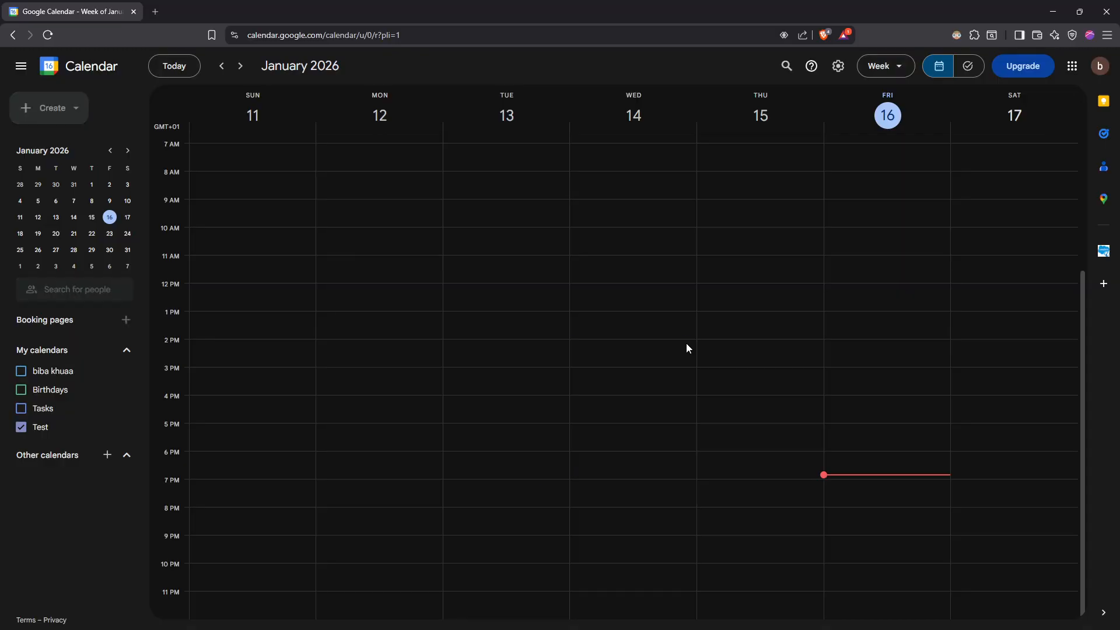
pyautogui.click(686, 344)
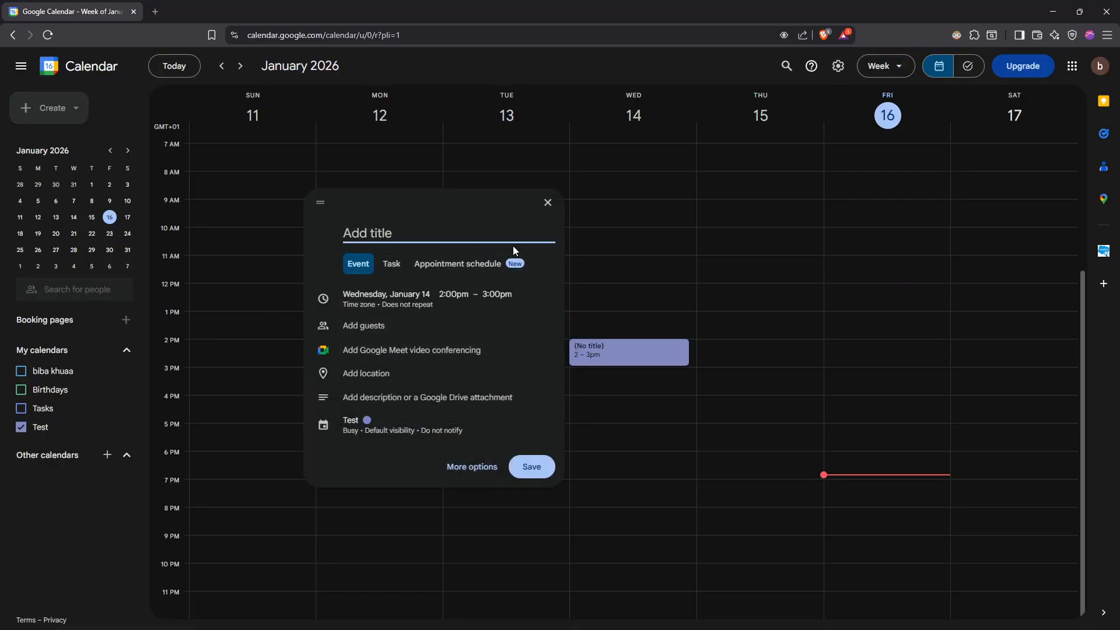
pyautogui.click(547, 202)
pyautogui.click(20, 111)
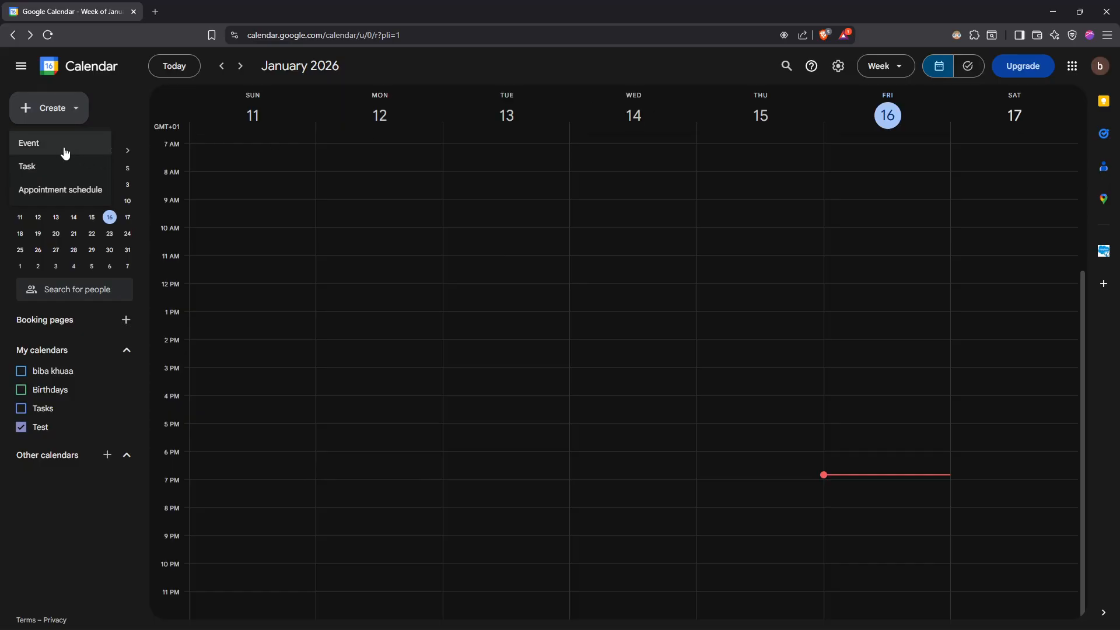
pyautogui.click(568, 344)
pyautogui.click(815, 342)
pyautogui.click(814, 336)
pyautogui.click(847, 465)
pyautogui.click(847, 465)
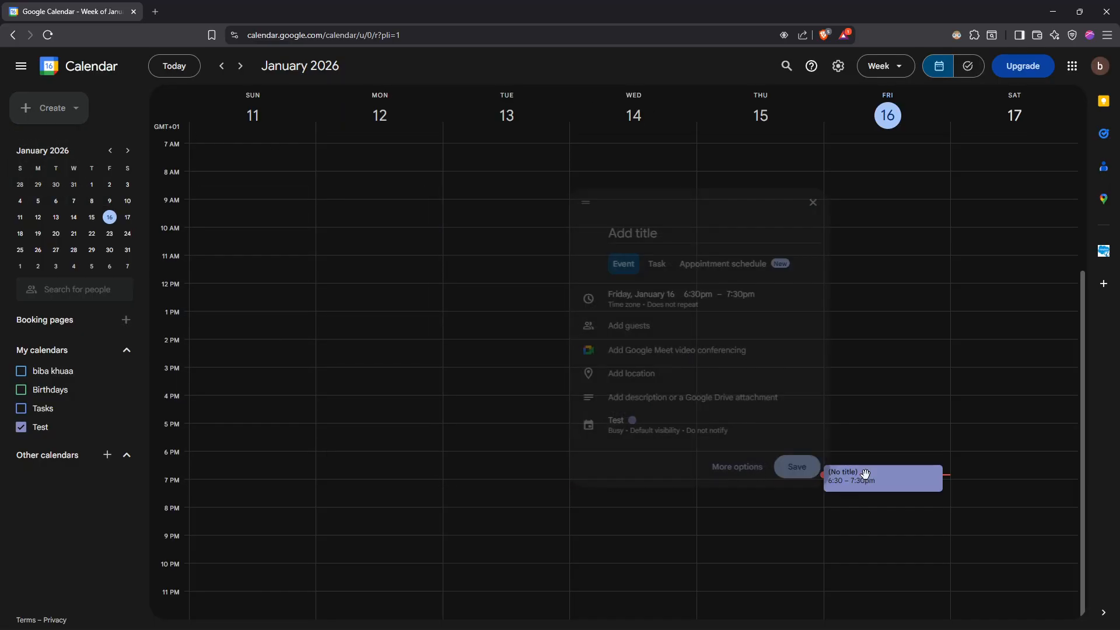
pyautogui.click(509, 328)
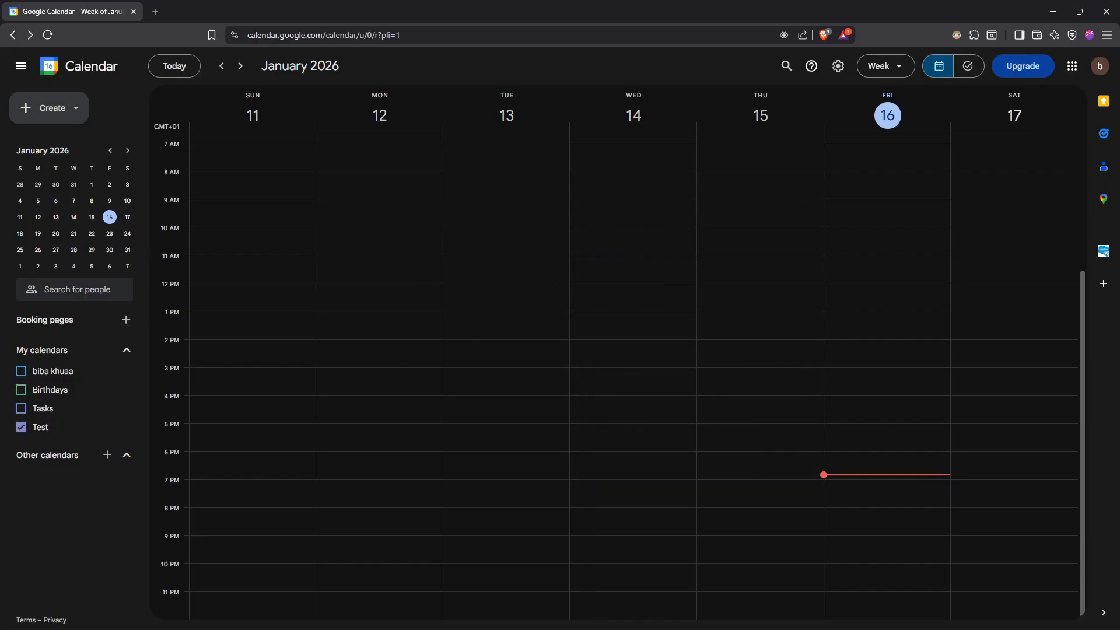